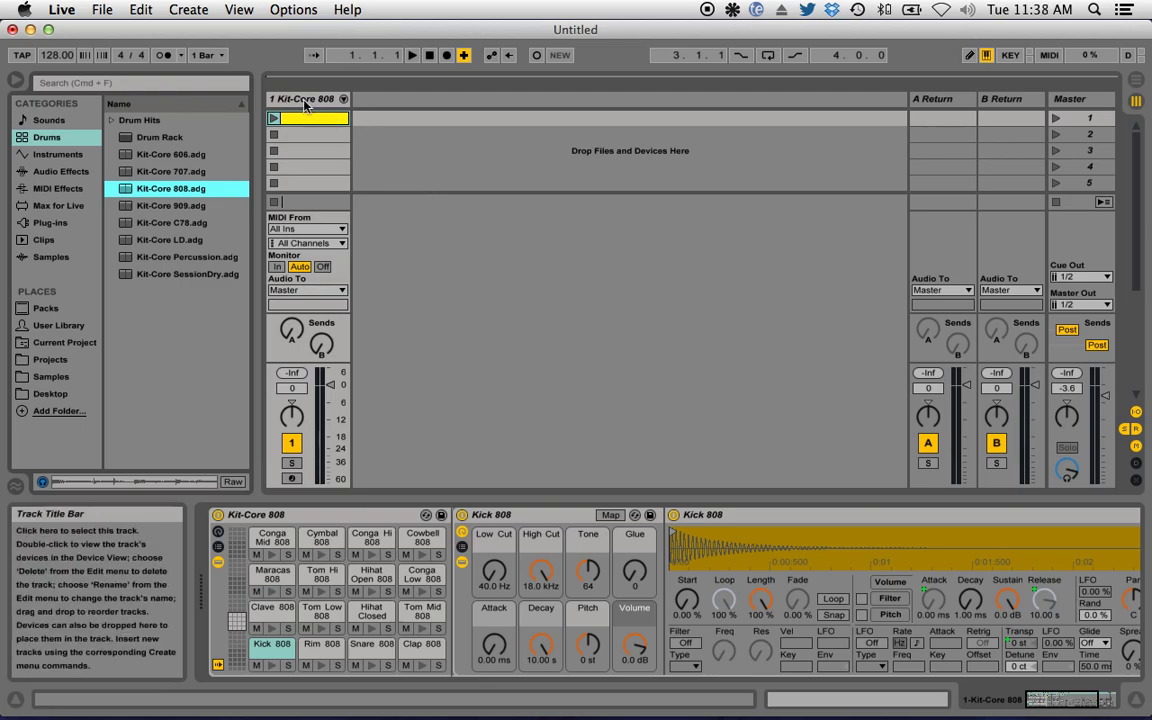
Step: Start a new Live Set and discard the unsaved changes in the current one
{"action": "left_click", "coordinate": [102, 10]}
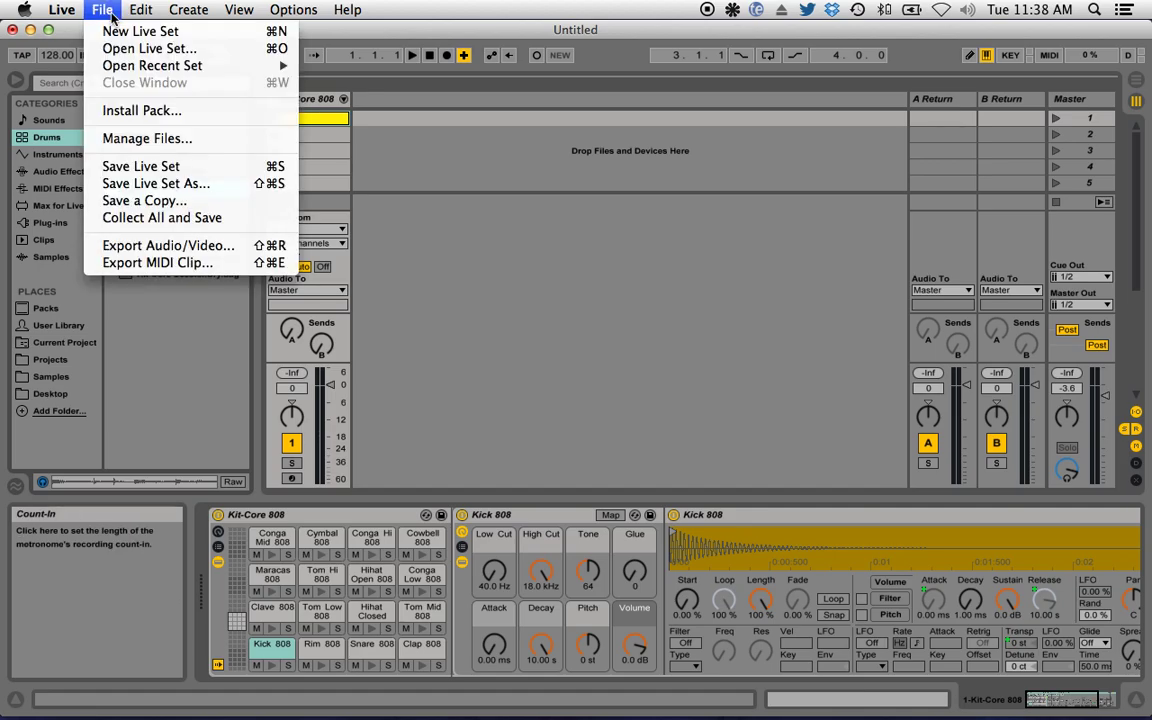
{"action": "left_click", "coordinate": [115, 33]}
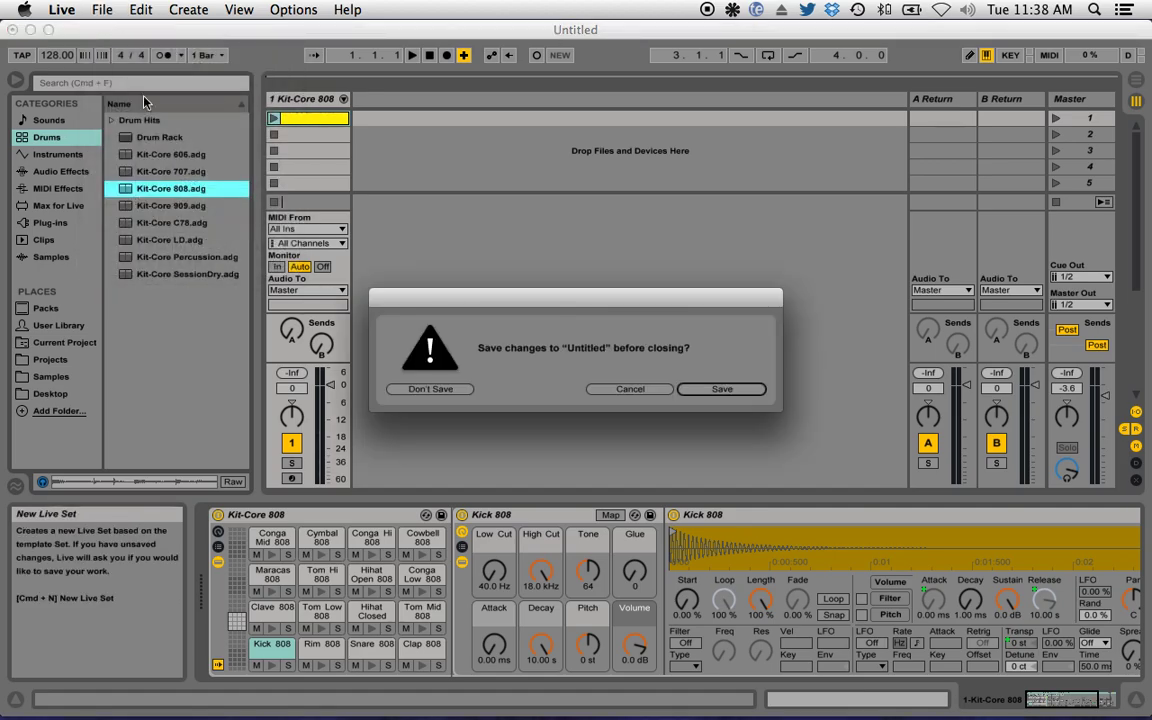
{"action": "left_click", "coordinate": [428, 393]}
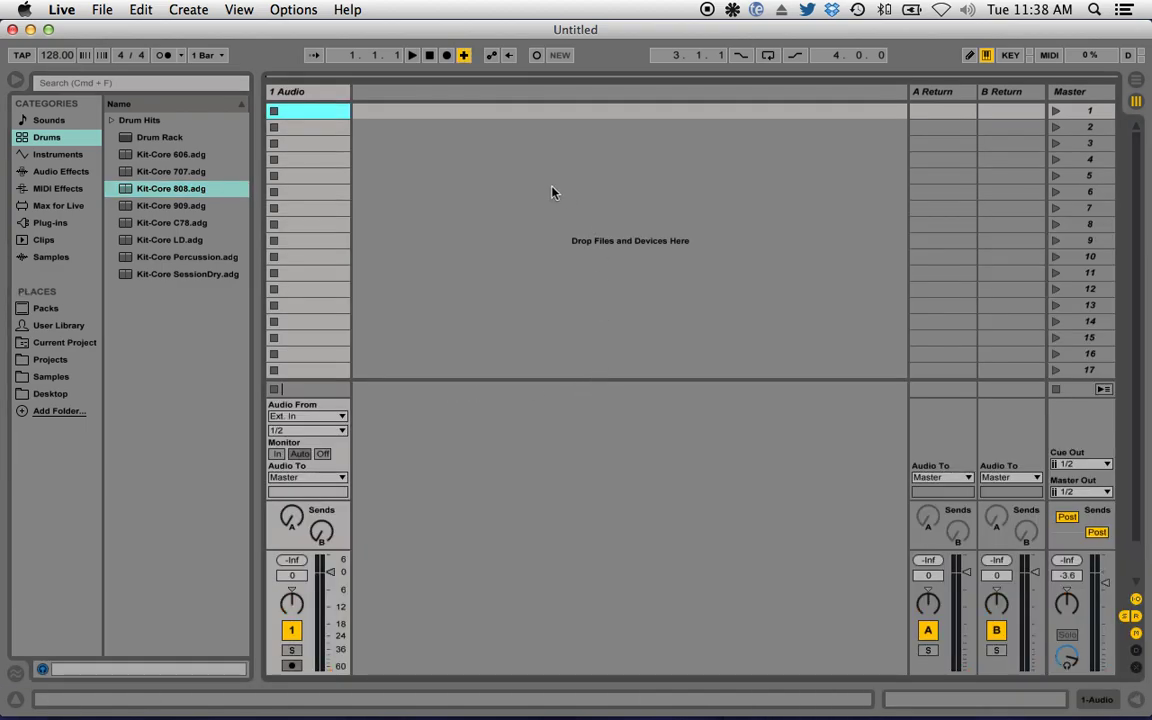
Step: Insert a MIDI track and delete the default audio track
{"action": "right_click", "coordinate": [405, 99]}
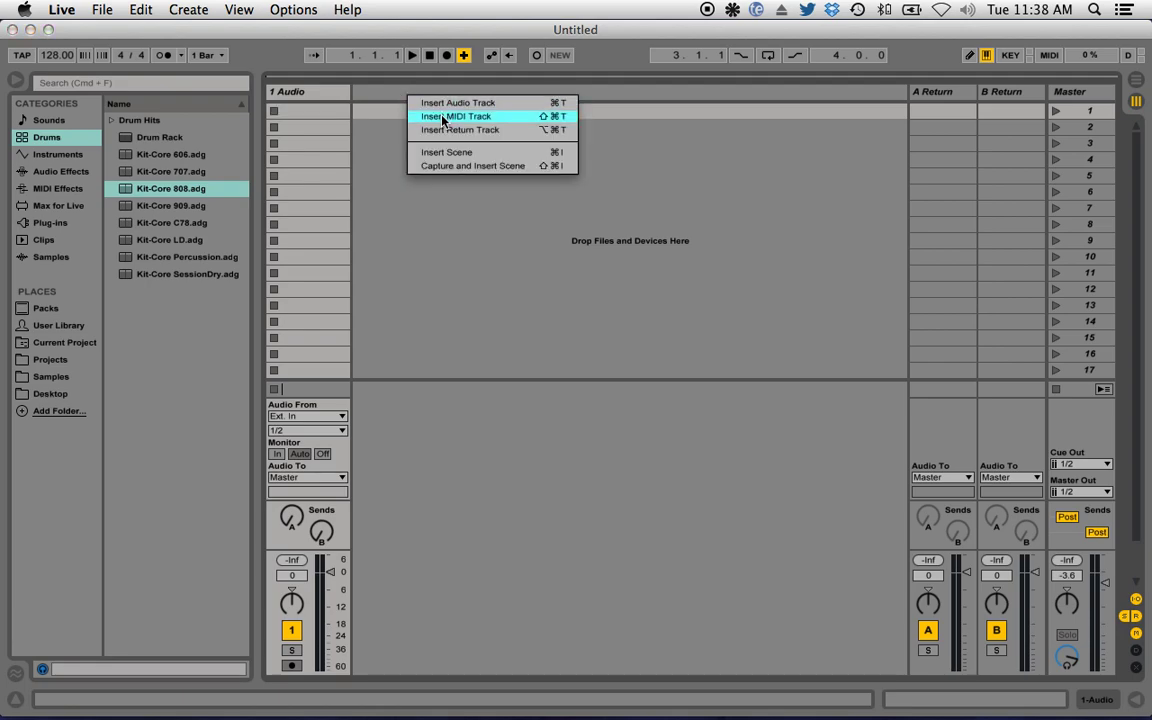
{"action": "left_click", "coordinate": [443, 118]}
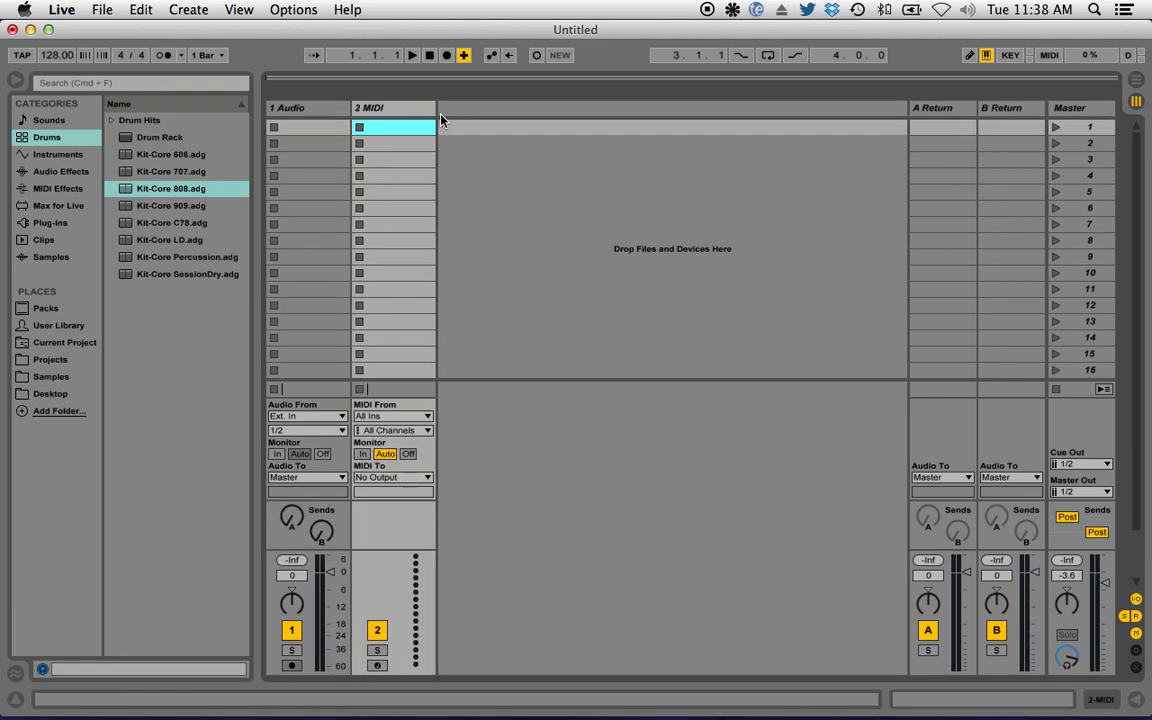
{"action": "left_click", "coordinate": [328, 110]}
{"action": "right_click", "coordinate": [328, 110]}
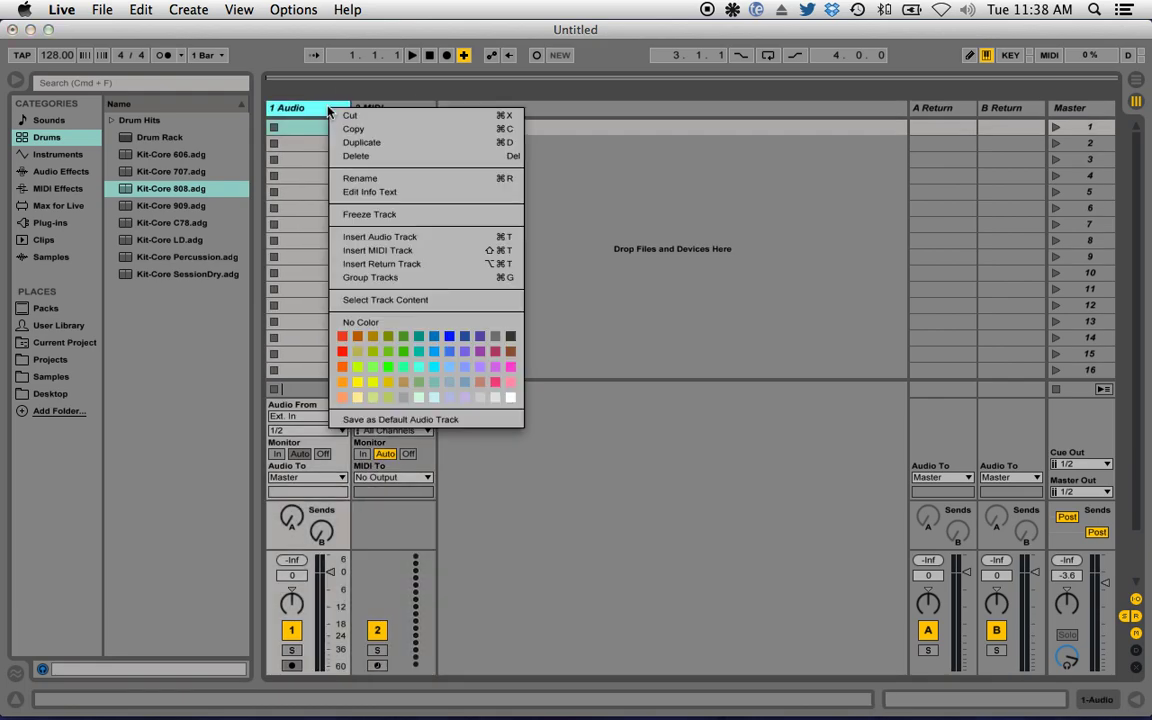
{"action": "left_click", "coordinate": [366, 157]}
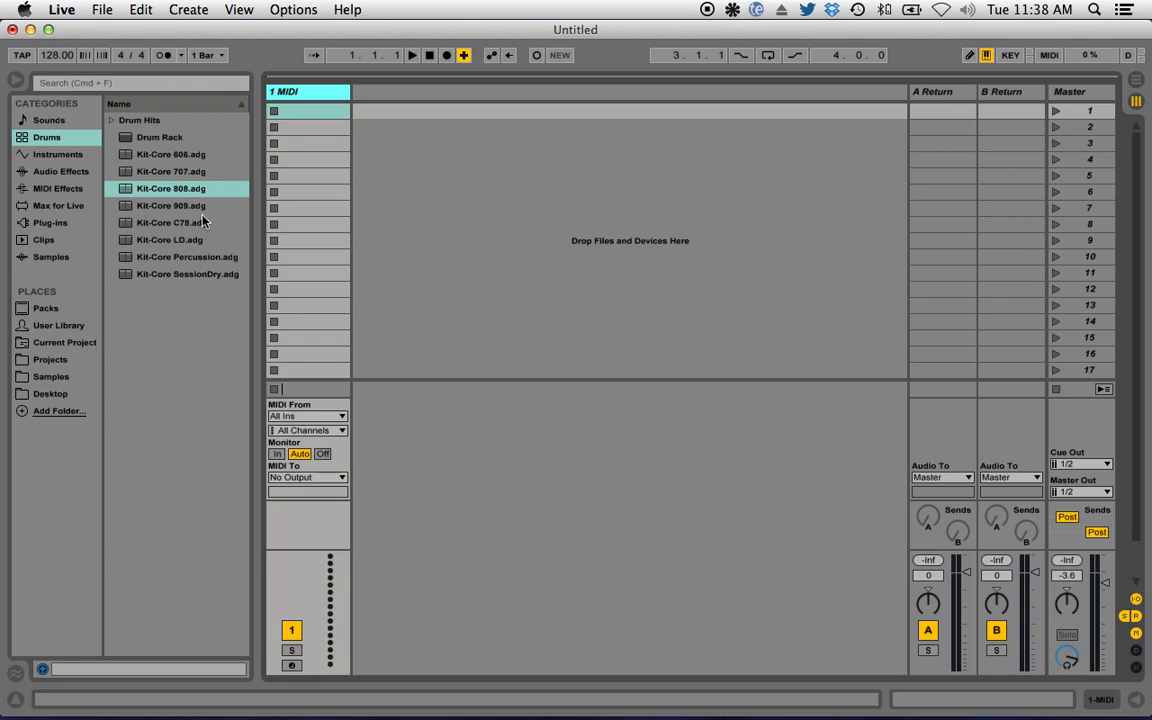
Step: Load the Kit-Core 808 drum kit onto the MIDI track and audition its Kick 808 and Rim 808 pads
{"action": "left_click", "coordinate": [150, 193]}
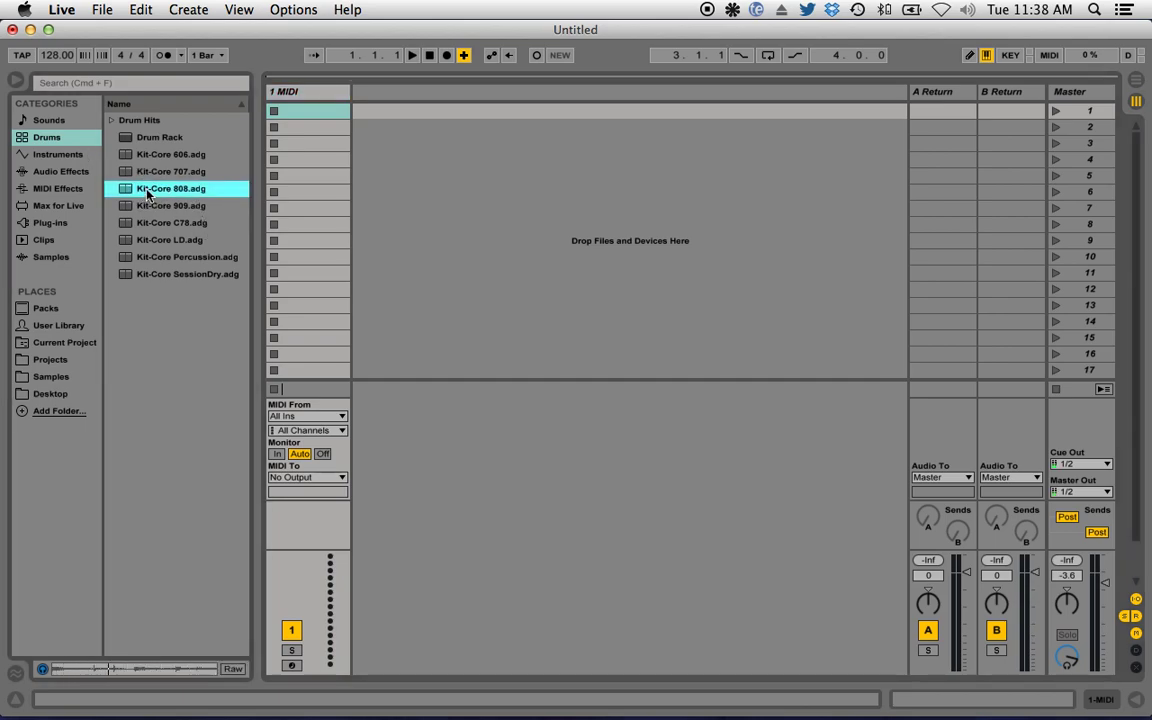
{"action": "left_click", "coordinate": [244, 193]}
{"action": "left_click_drag", "start_coordinate": [297, 136], "coordinate": [310, 98]}
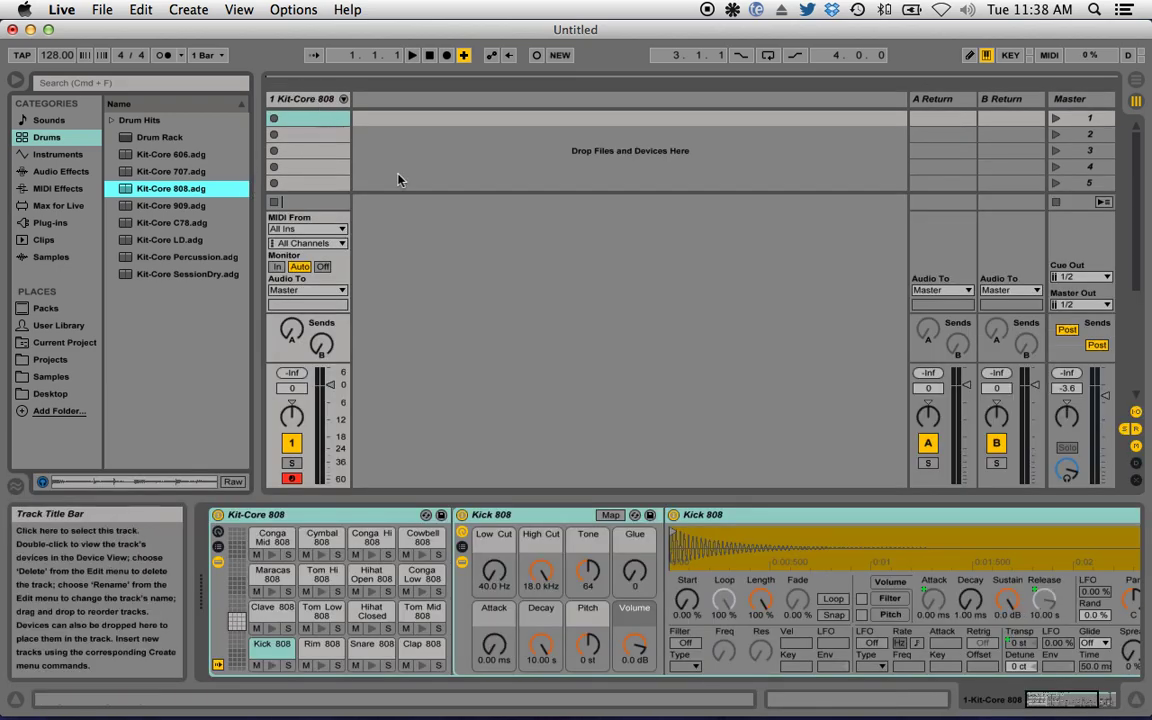
{"action": "left_click", "coordinate": [271, 666]}
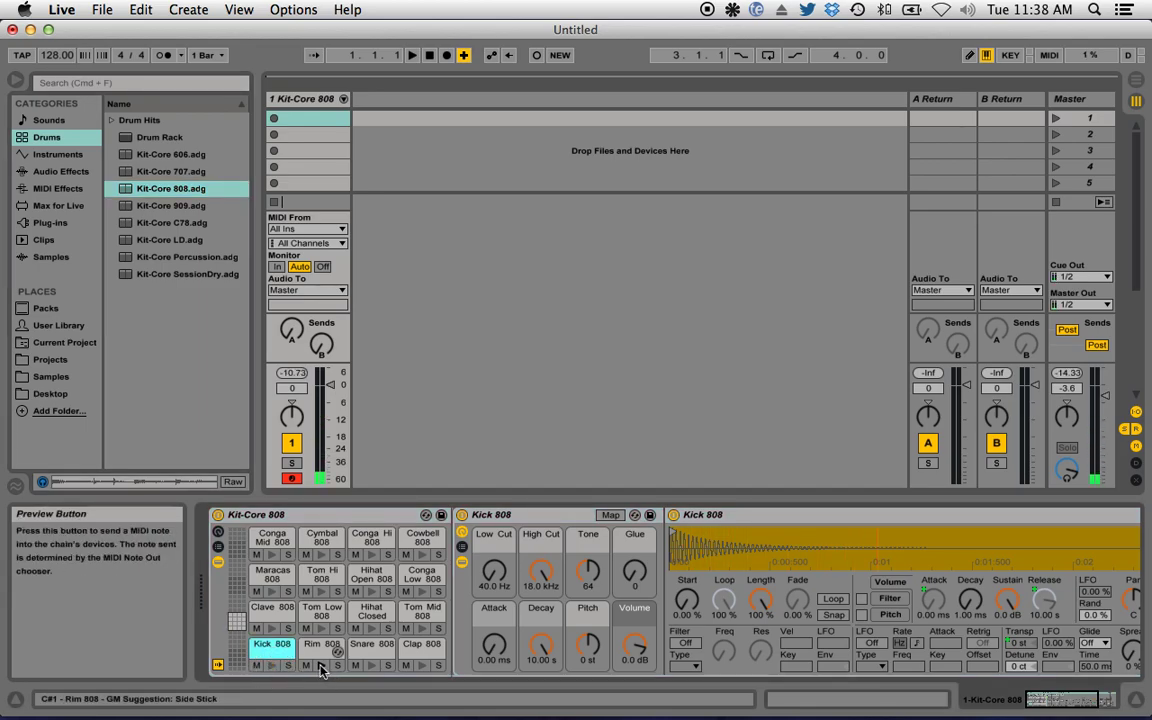
{"action": "left_click", "coordinate": [321, 666]}
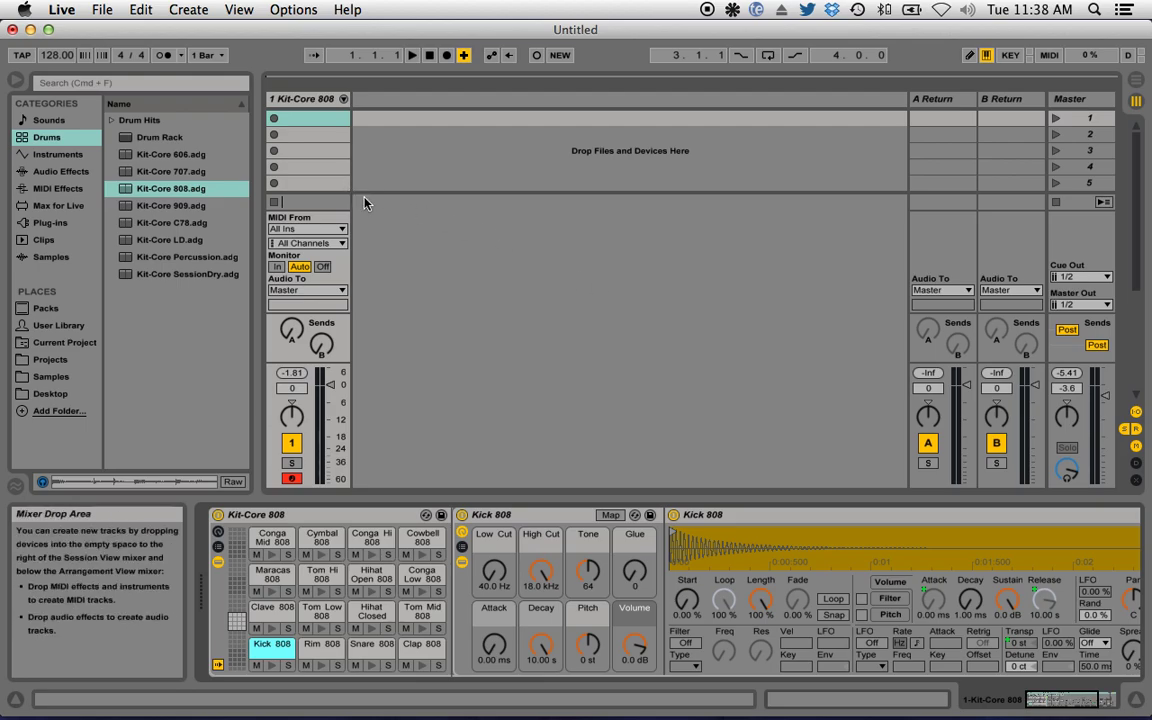
Step: Create an empty MIDI clip in the drum track's first slot and enlarge the clip editor to show all drum rows
{"action": "double_click", "coordinate": [321, 118]}
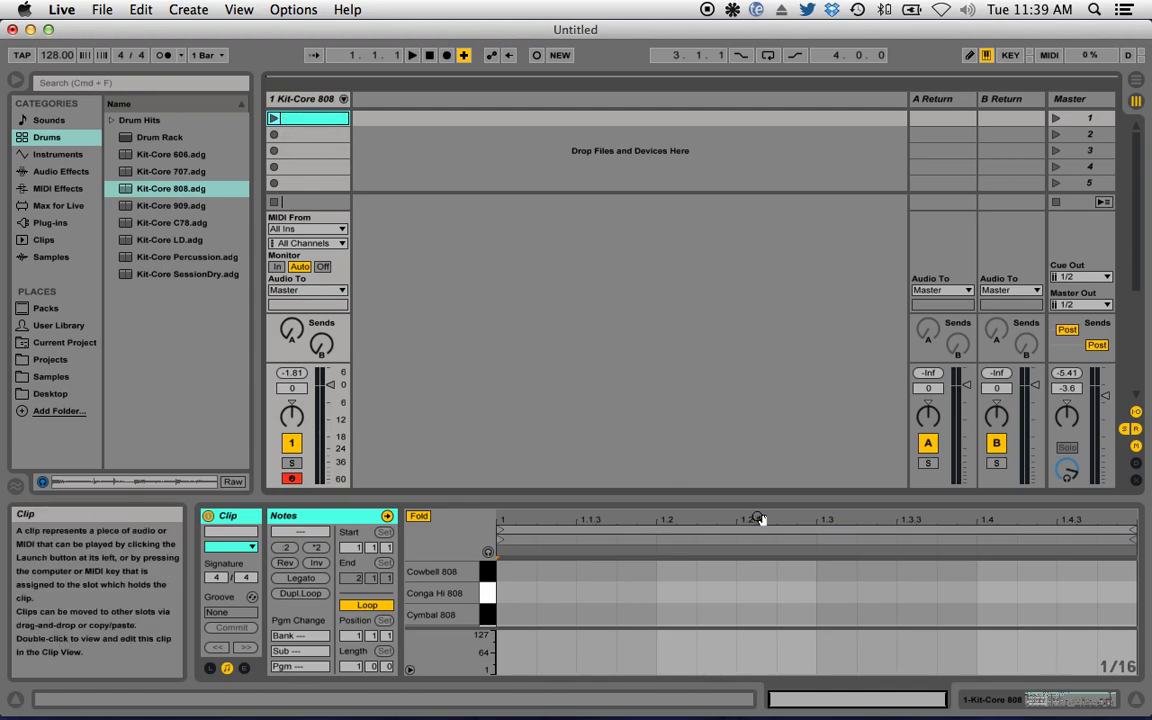
{"action": "left_click_drag", "start_coordinate": [721, 498], "coordinate": [685, 242]}
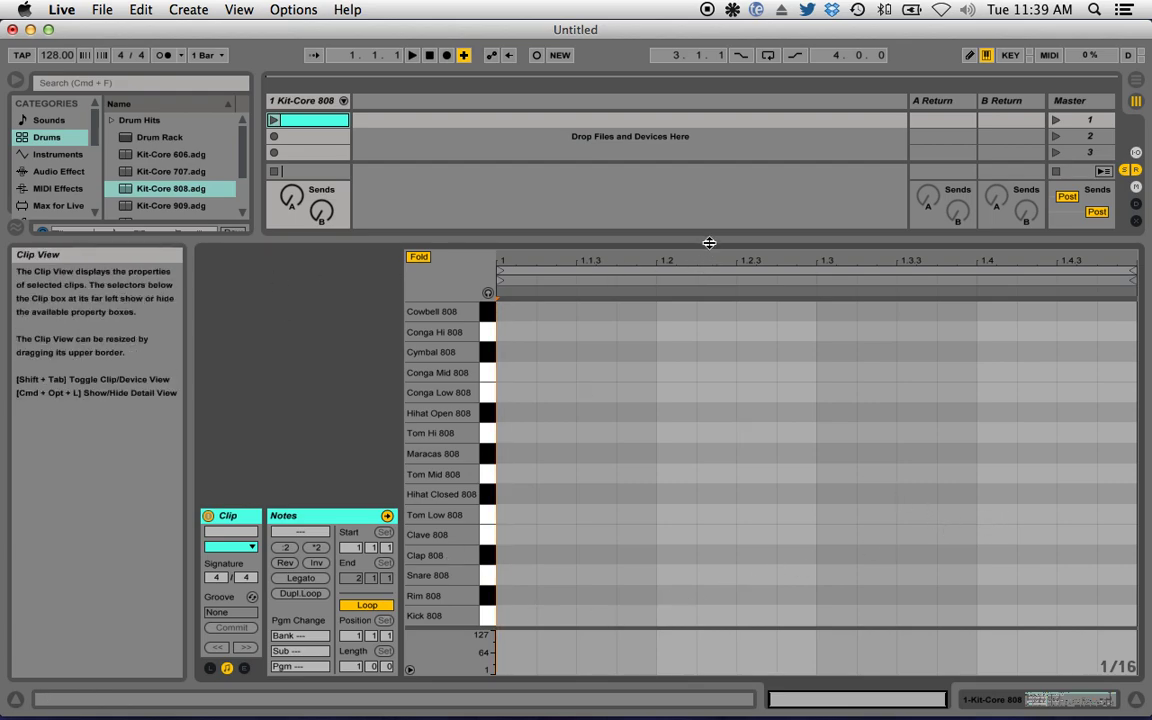
{"action": "left_click_drag", "start_coordinate": [710, 242], "coordinate": [684, 303]}
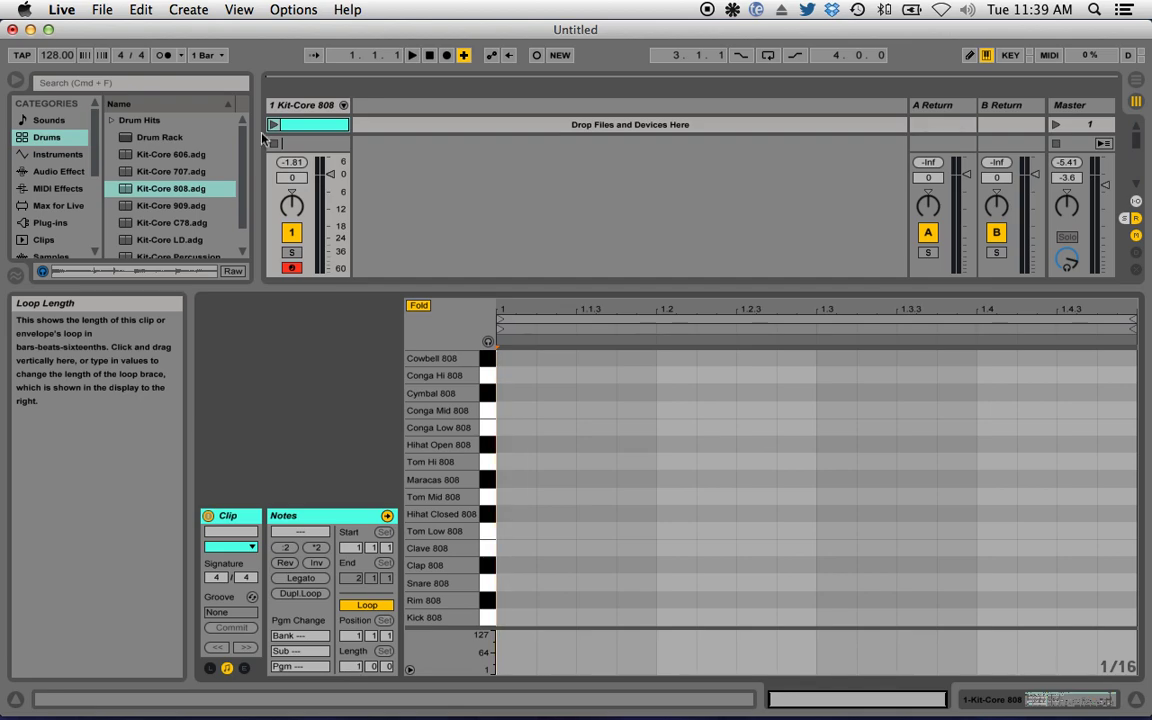
Step: Set the tempo to 90 BPM and launch the empty drum clip
{"action": "left_click_drag", "start_coordinate": [52, 55], "coordinate": [52, 52]}
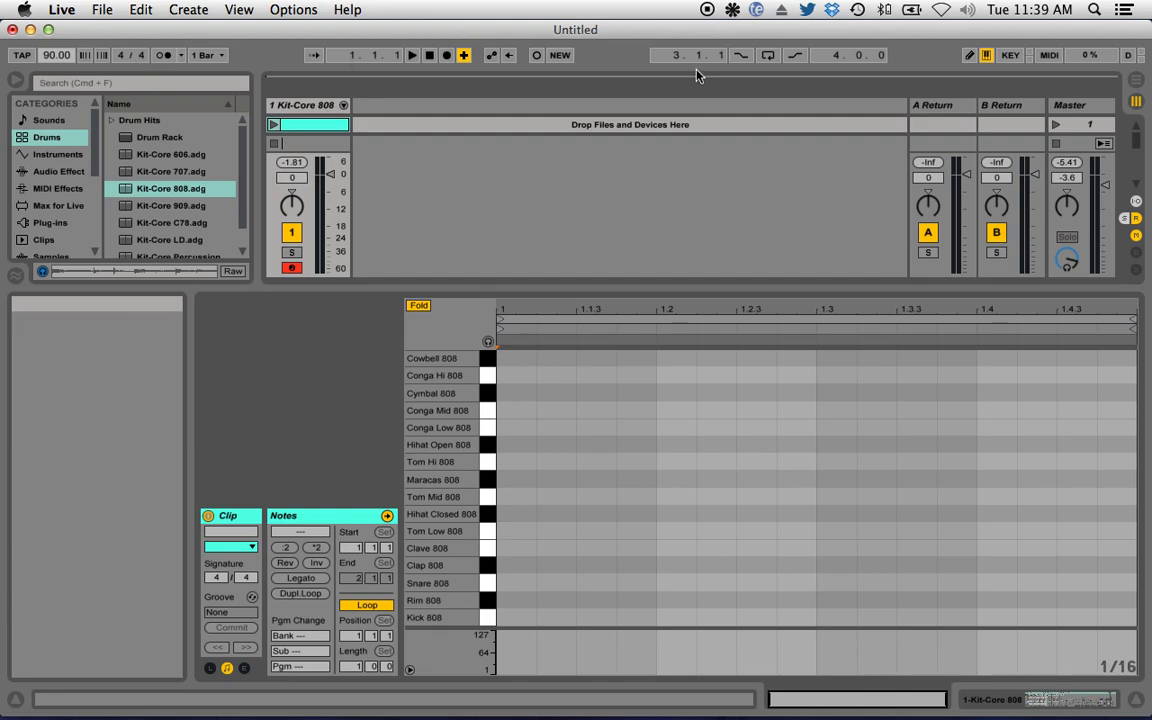
{"action": "left_click", "coordinate": [274, 125]}
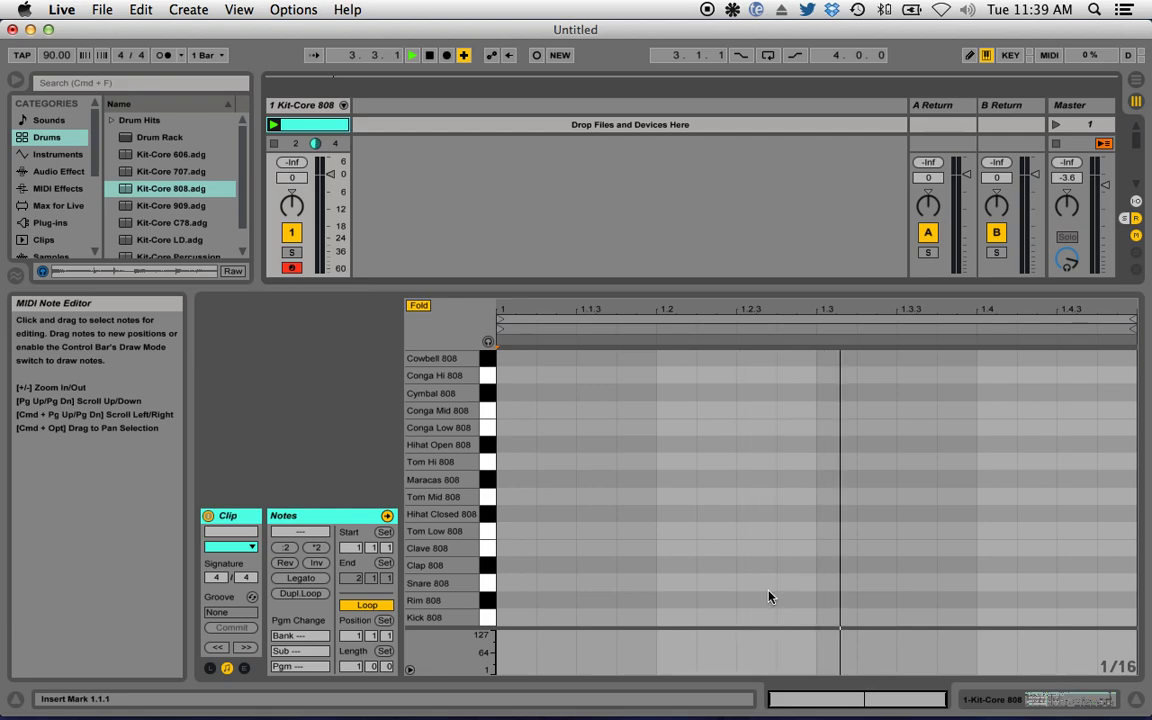
Step: Add Kick 808 notes at 1.1.1 and 1.2.3, keeping the grid at 1/16
{"action": "double_click", "coordinate": [502, 617]}
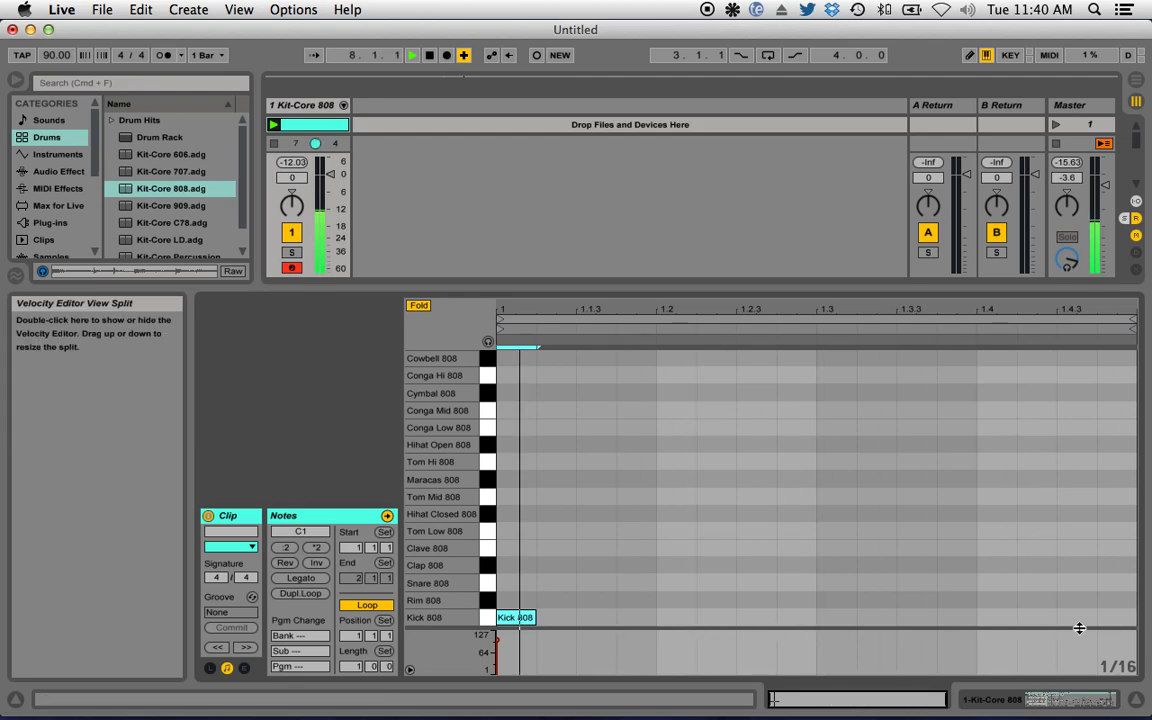
{"action": "right_click", "coordinate": [782, 556]}
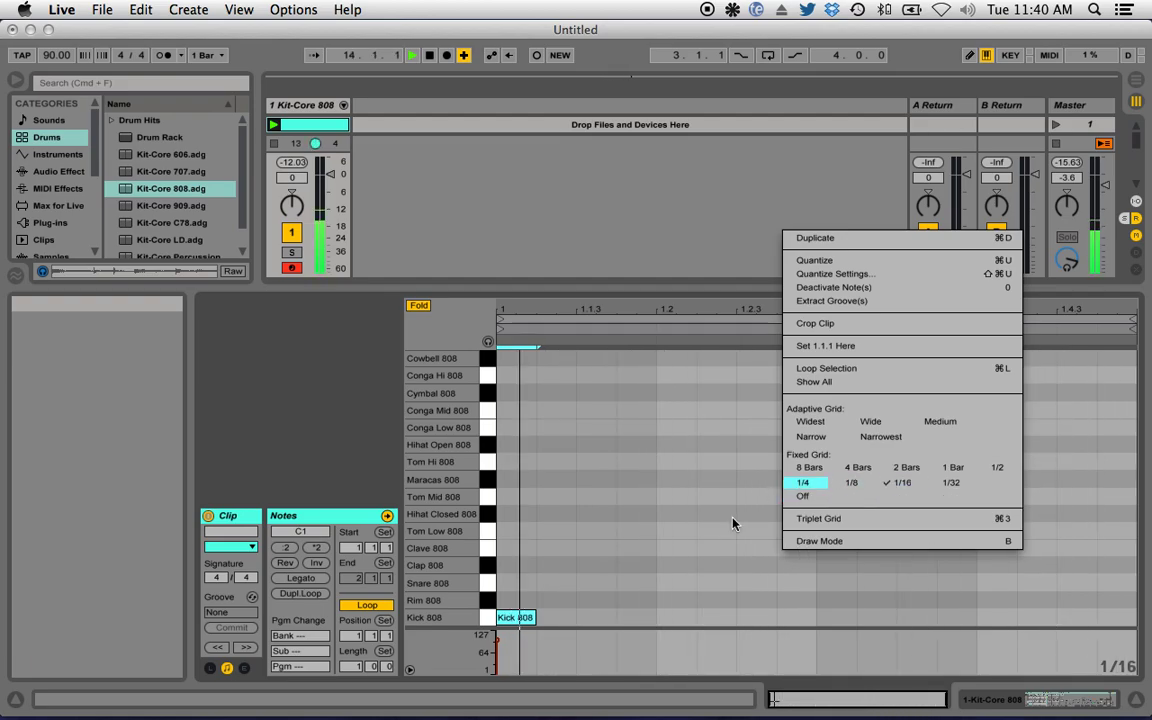
{"action": "left_click", "coordinate": [717, 551]}
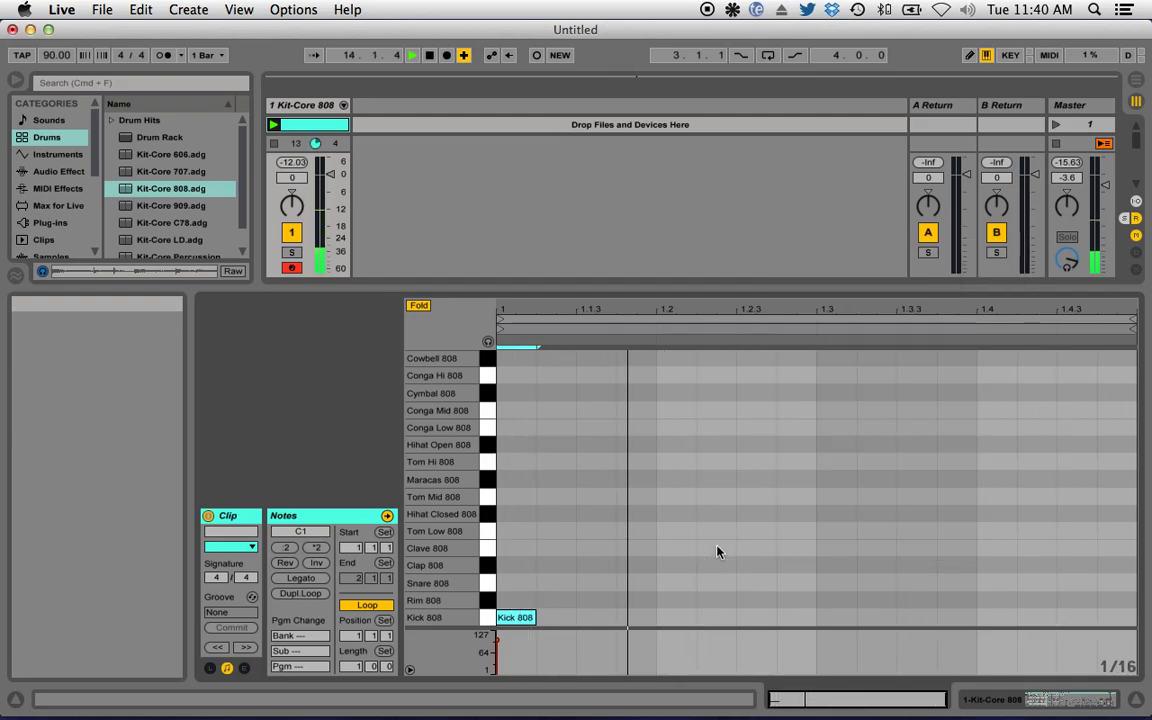
{"action": "double_click", "coordinate": [760, 621]}
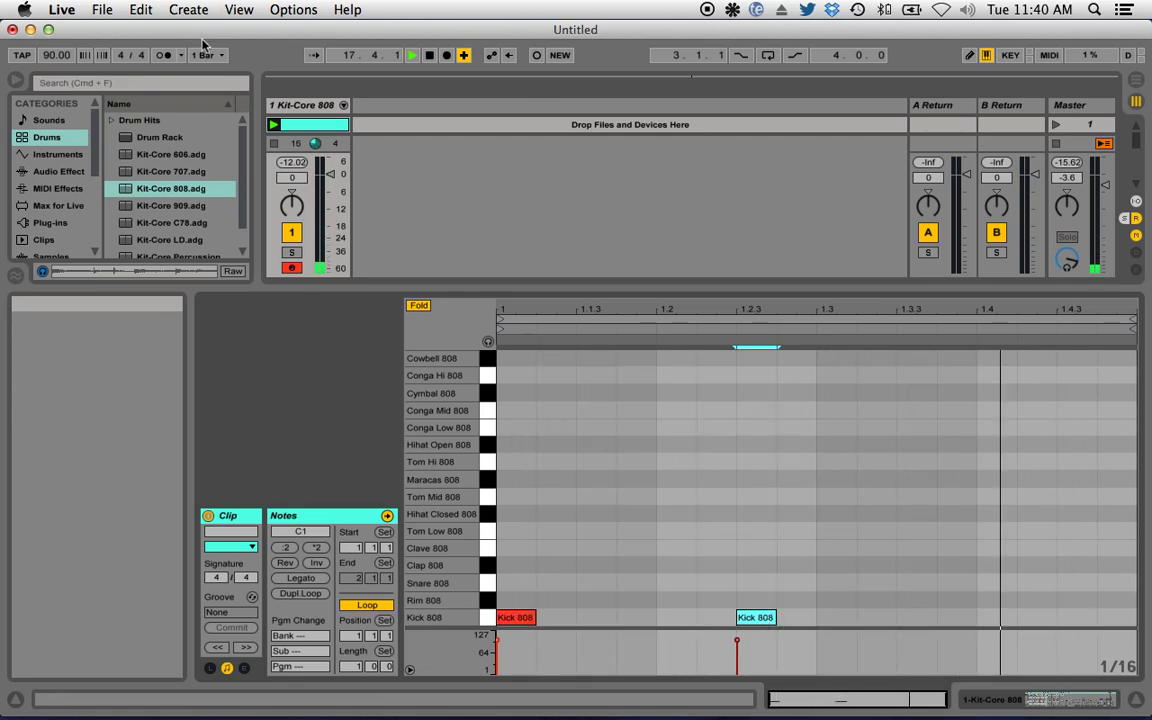
Step: Listen to the kick pattern against the metronome and leave the metronome switched off
{"action": "left_click", "coordinate": [163, 56]}
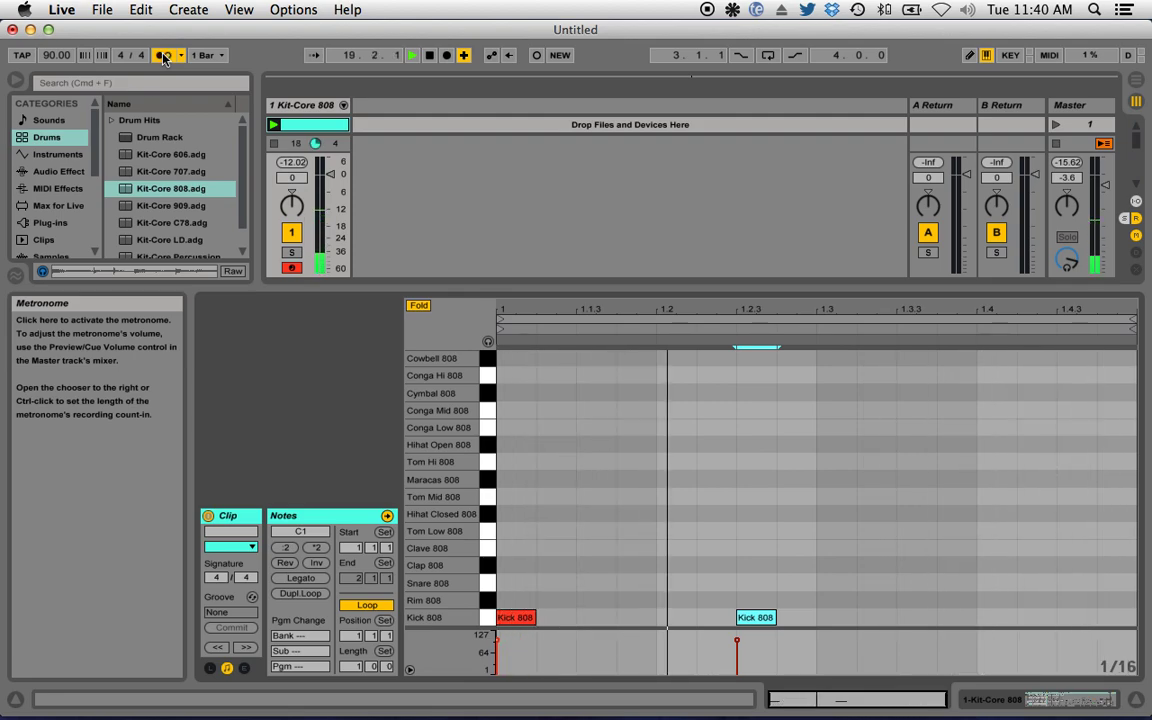
{"action": "left_click", "coordinate": [163, 56]}
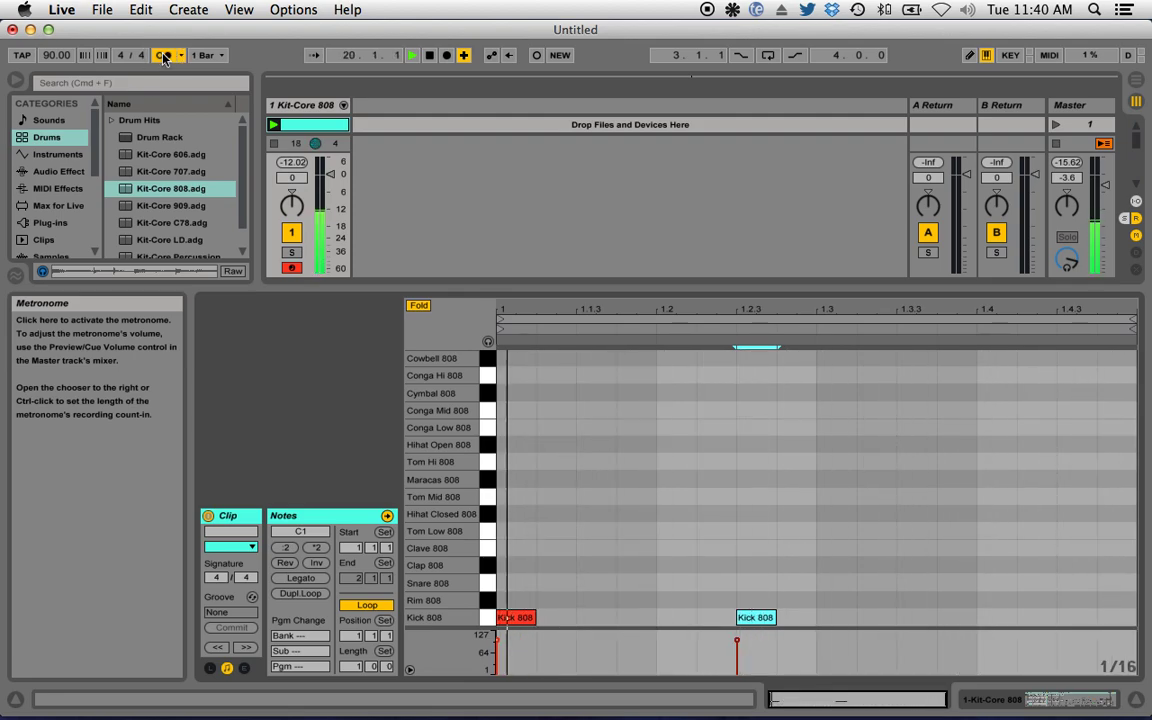
{"action": "left_click", "coordinate": [163, 56]}
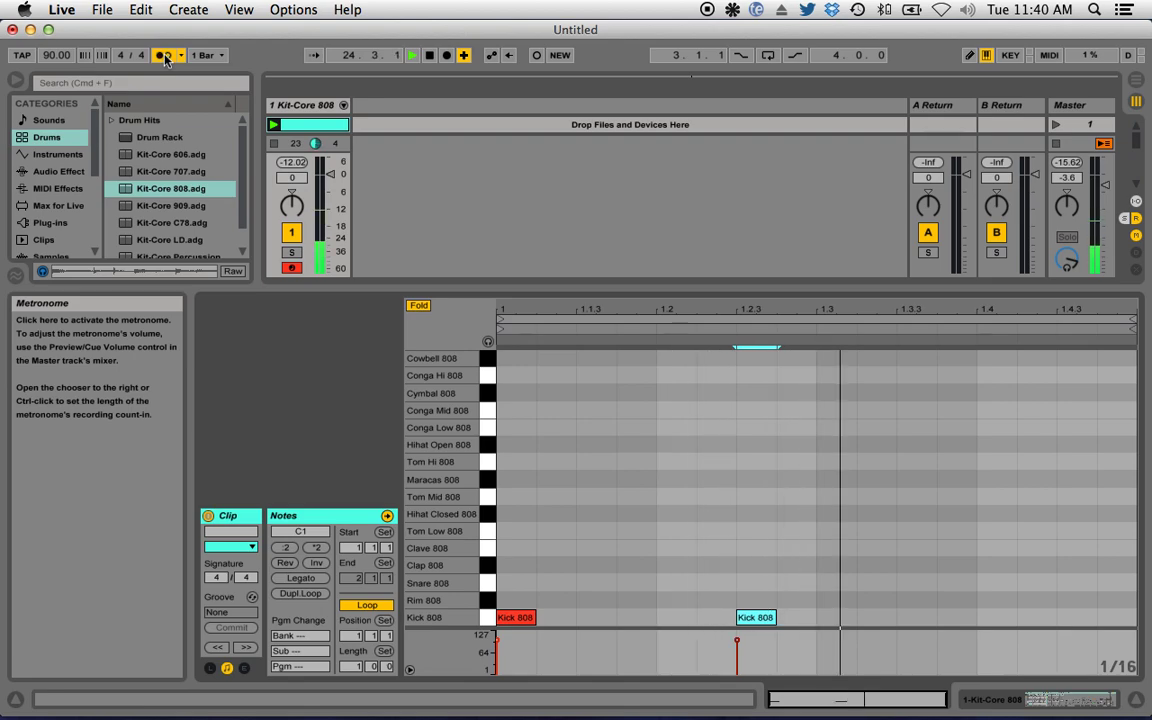
{"action": "left_click", "coordinate": [165, 56]}
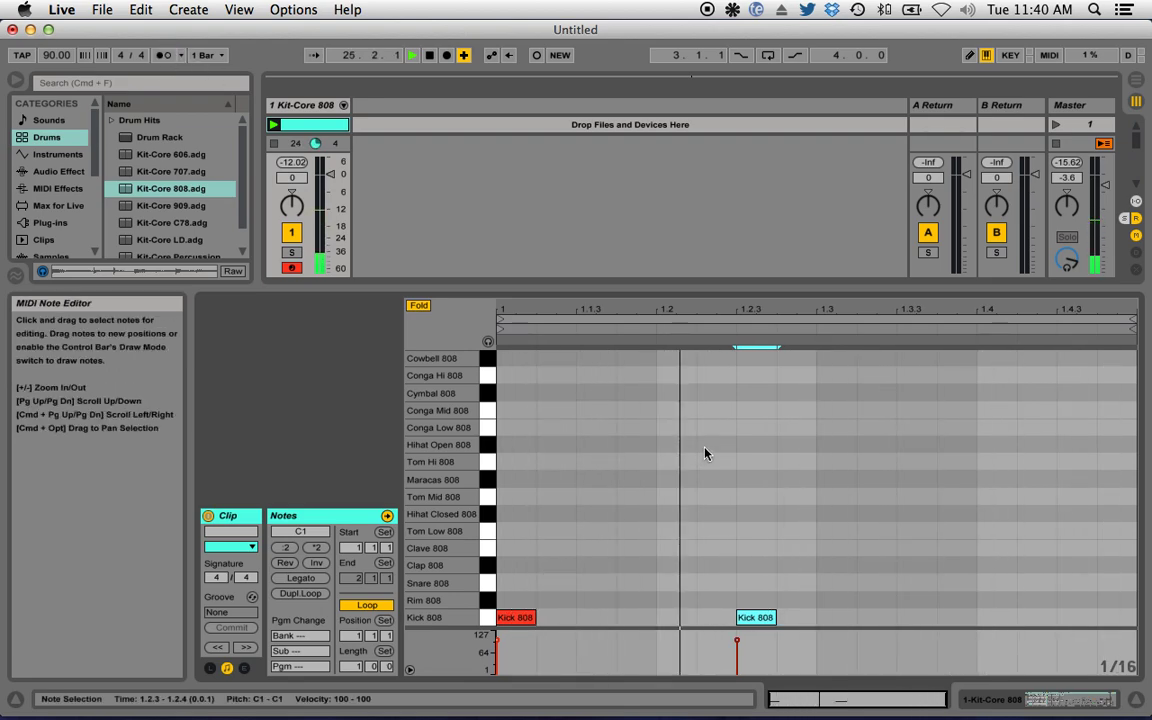
Step: Add eight closed hi-hat notes on every eighth note across the bar, from 1.1.1 to 1.4.3
{"action": "double_click", "coordinate": [515, 518]}
{"action": "double_click", "coordinate": [597, 514]}
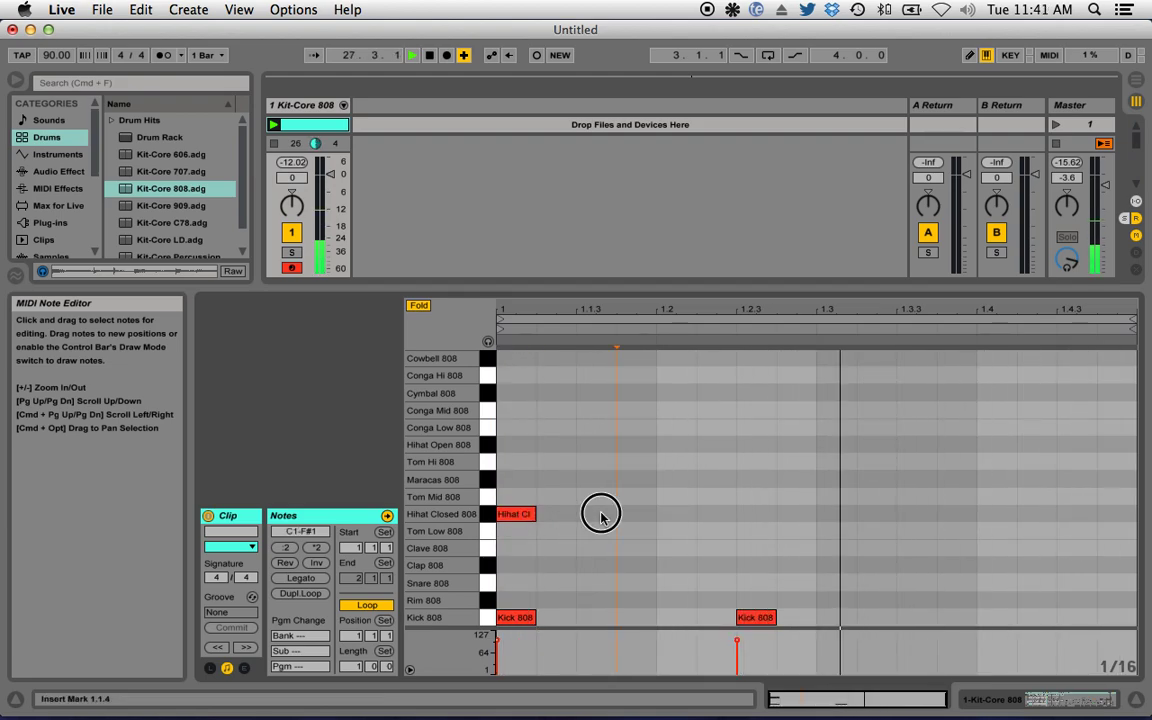
{"action": "double_click", "coordinate": [678, 514]}
{"action": "double_click", "coordinate": [756, 514]}
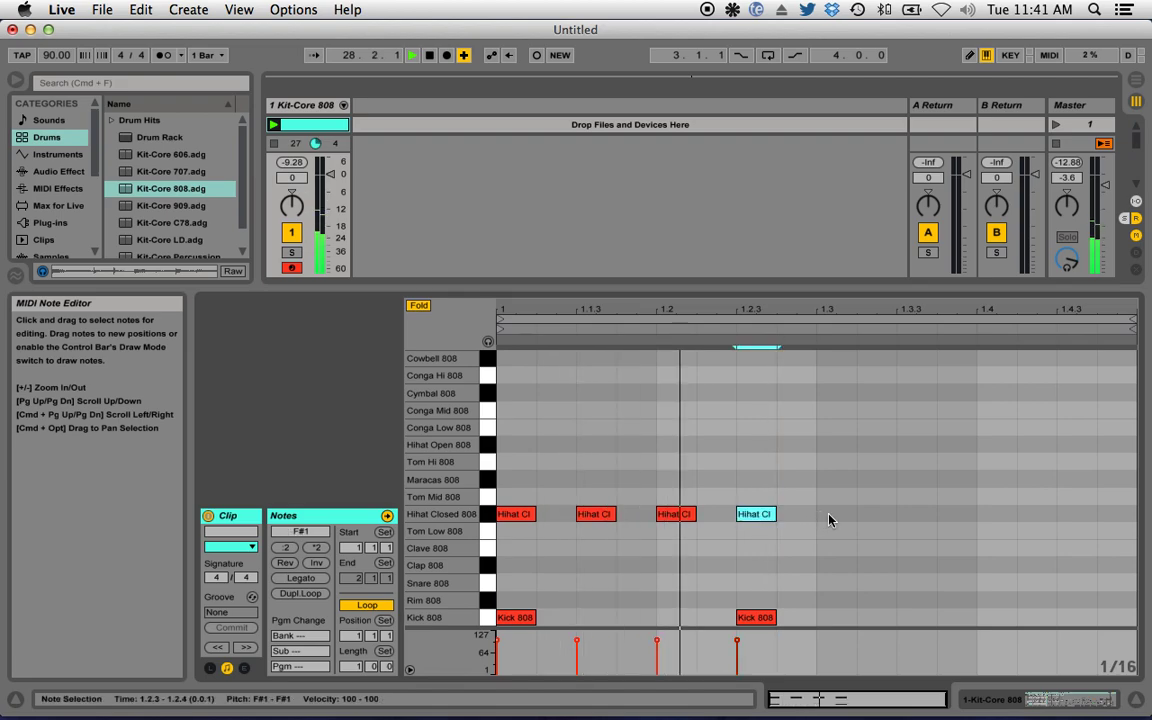
{"action": "left_click", "coordinate": [840, 518]}
{"action": "double_click", "coordinate": [840, 516]}
{"action": "double_click", "coordinate": [915, 514]}
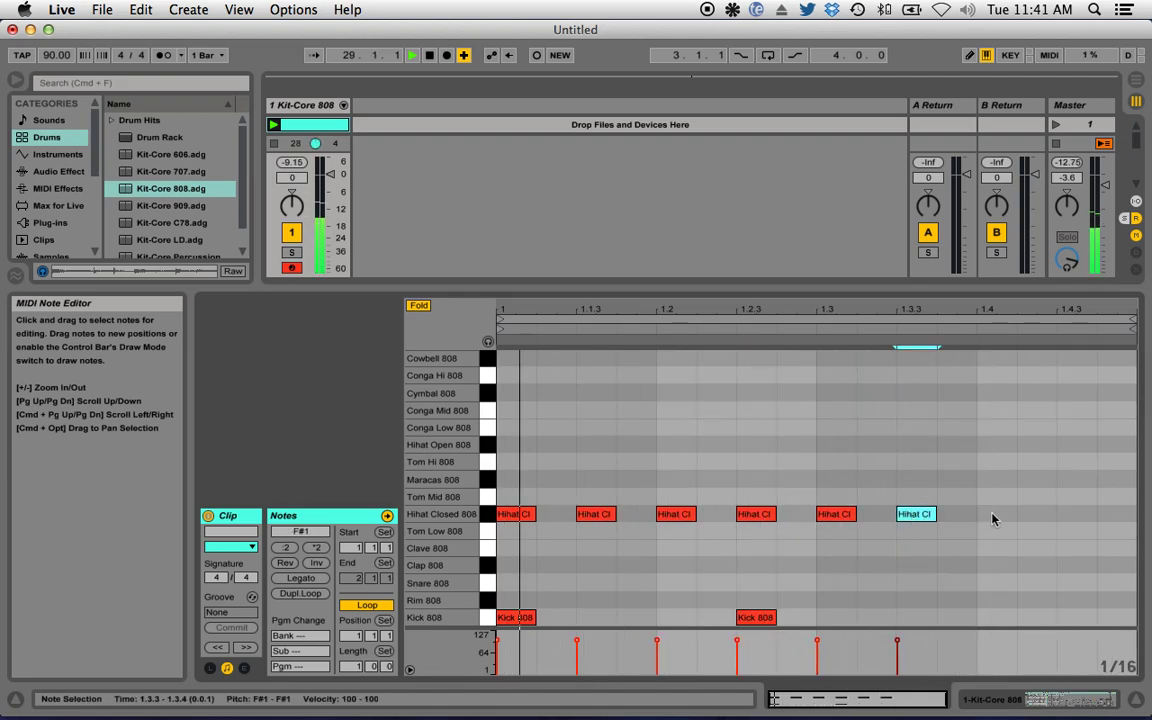
{"action": "double_click", "coordinate": [995, 516]}
{"action": "double_click", "coordinate": [1072, 514]}
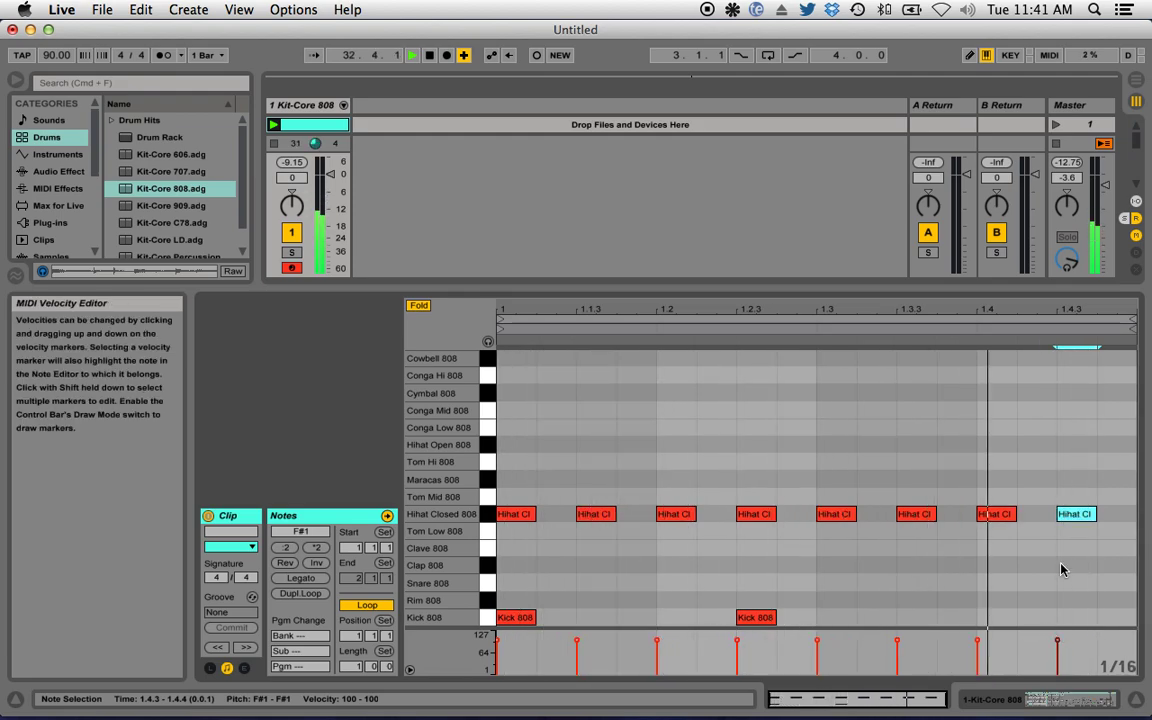
Step: Try lowering the velocity of the closed hi-hat at 1.1.3 to 66 and raise it again to 94
{"action": "left_click", "coordinate": [593, 514]}
{"action": "left_click", "coordinate": [577, 645]}
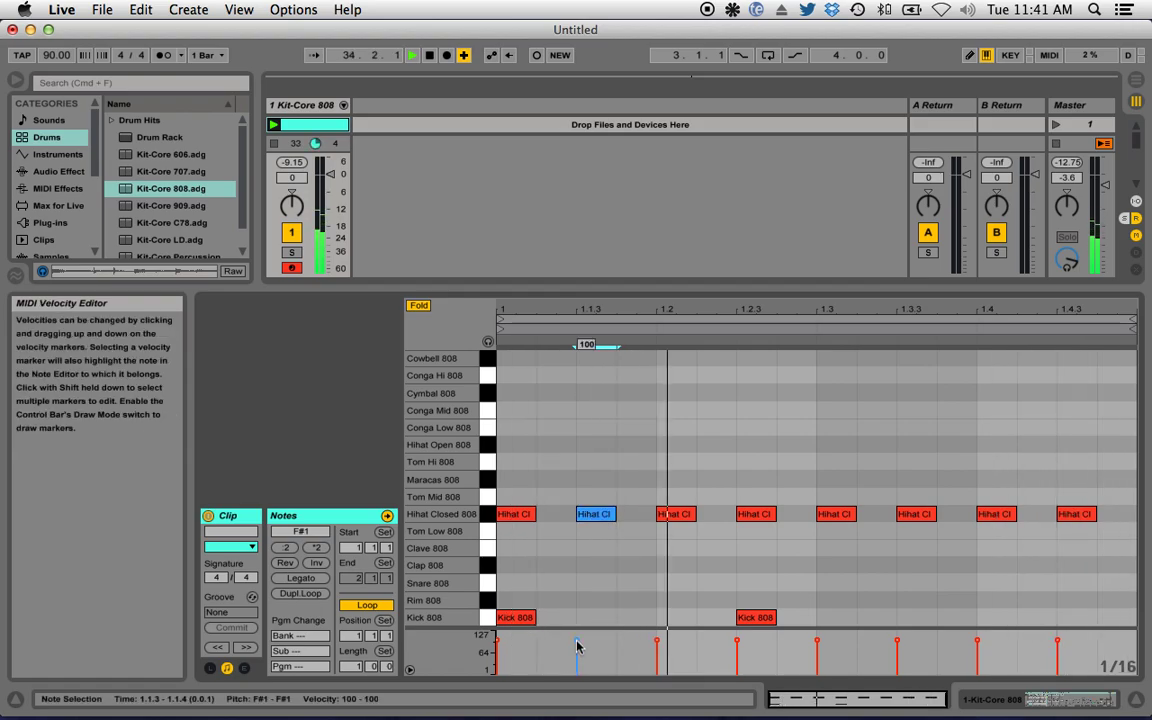
{"action": "left_click_drag", "start_coordinate": [578, 650], "coordinate": [578, 662]}
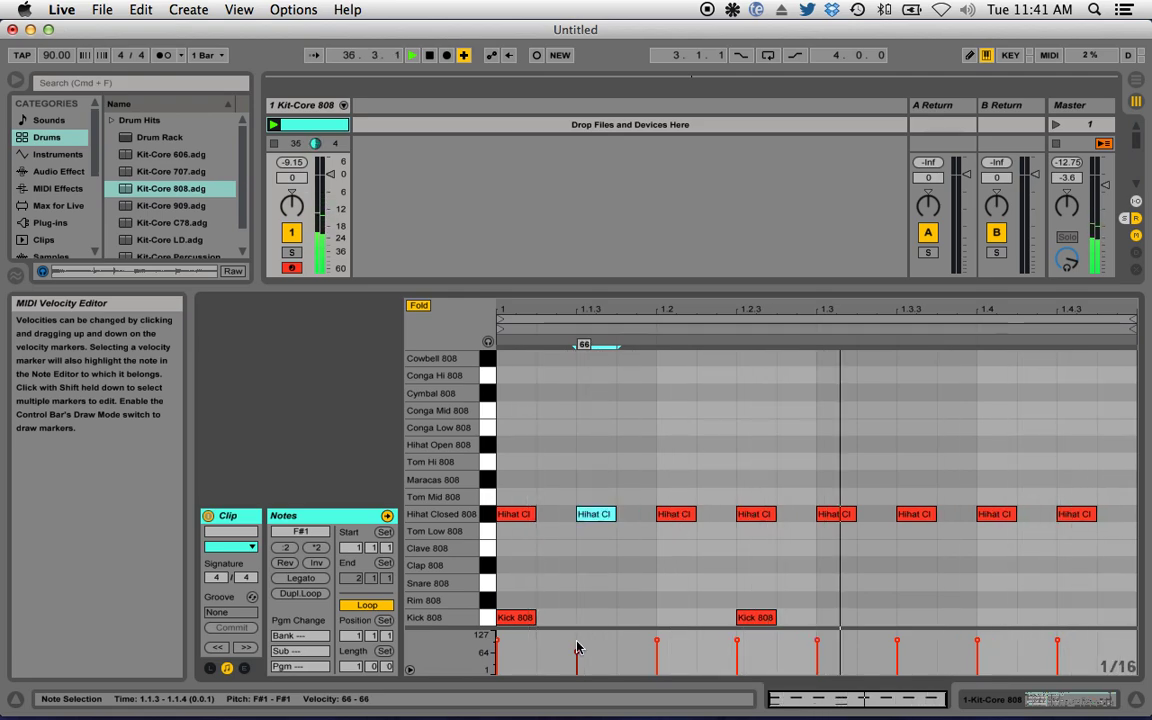
{"action": "left_click_drag", "start_coordinate": [577, 652], "coordinate": [576, 644]}
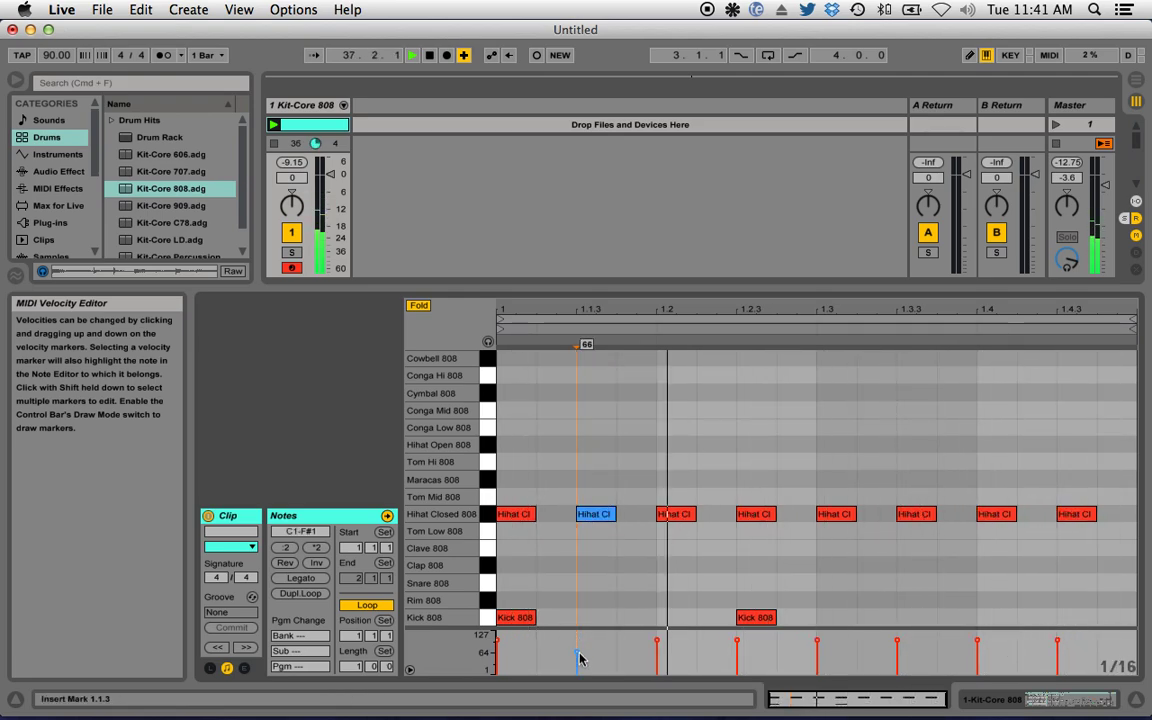
Step: Lower the velocities of the off-beat closed hi-hats at 1.1.3, 1.2.3, 1.3.3 and 1.4.3 together to about 39–41
{"action": "left_click", "coordinate": [757, 516], "text": "shift"}
{"action": "left_click", "coordinate": [930, 512], "text": "shift"}
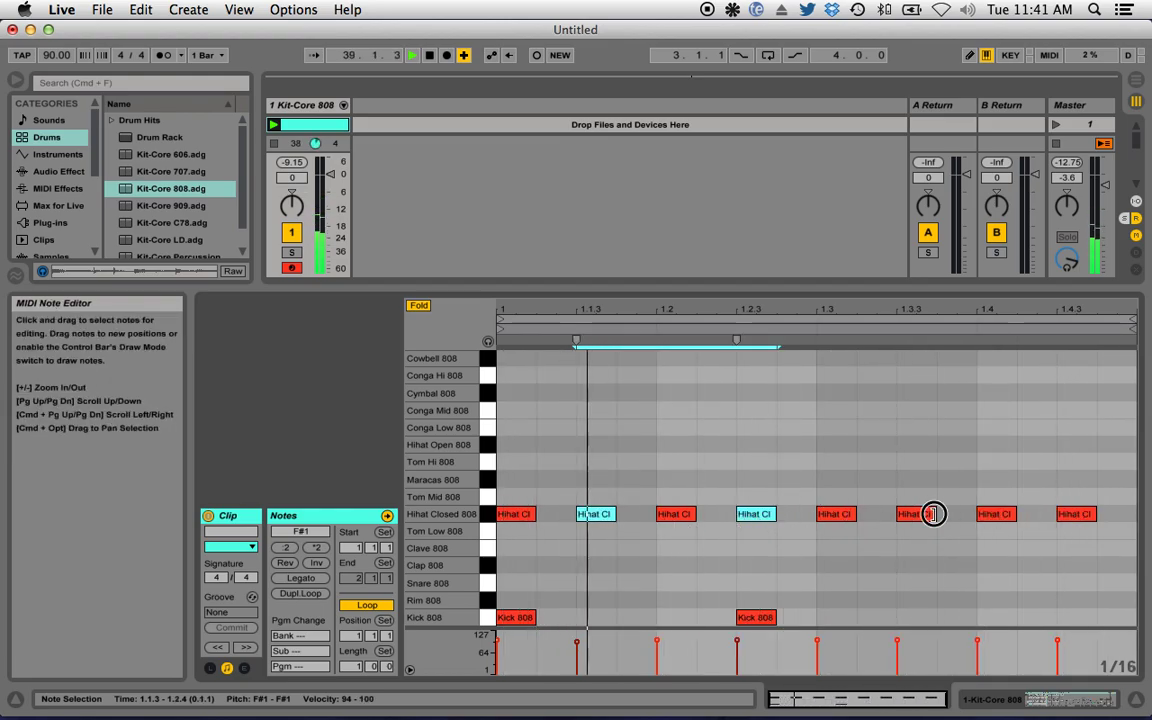
{"action": "left_click", "coordinate": [1077, 516], "text": "shift"}
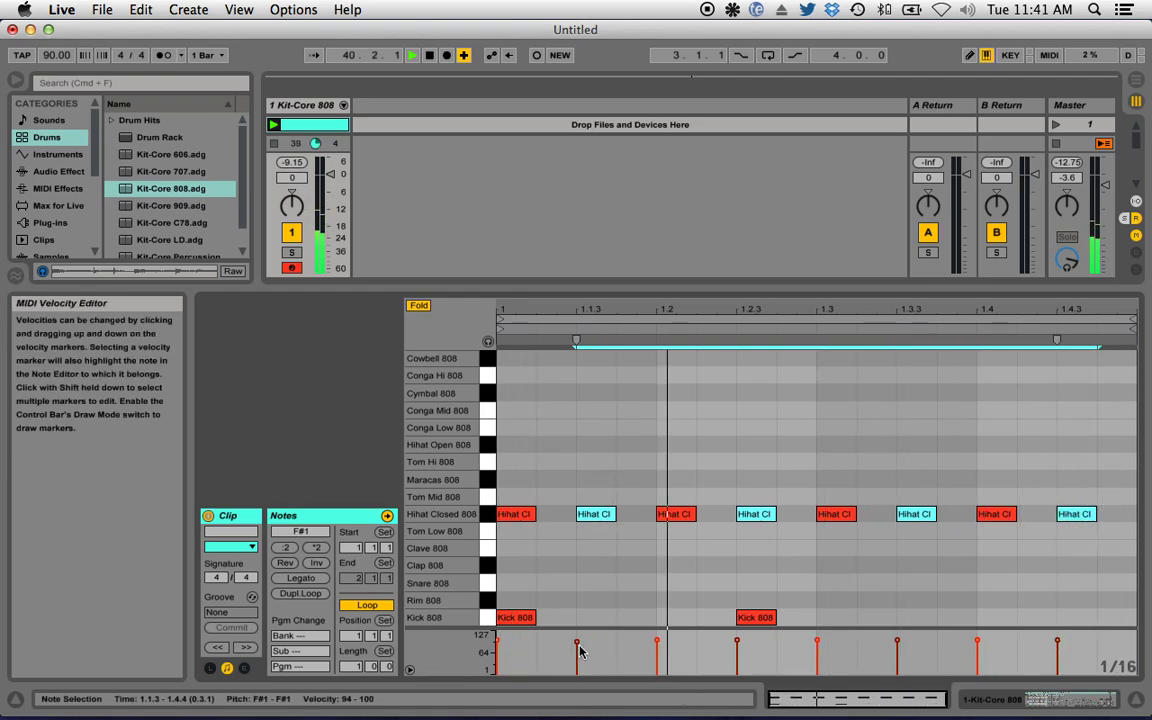
{"action": "left_click_drag", "start_coordinate": [580, 652], "coordinate": [580, 671]}
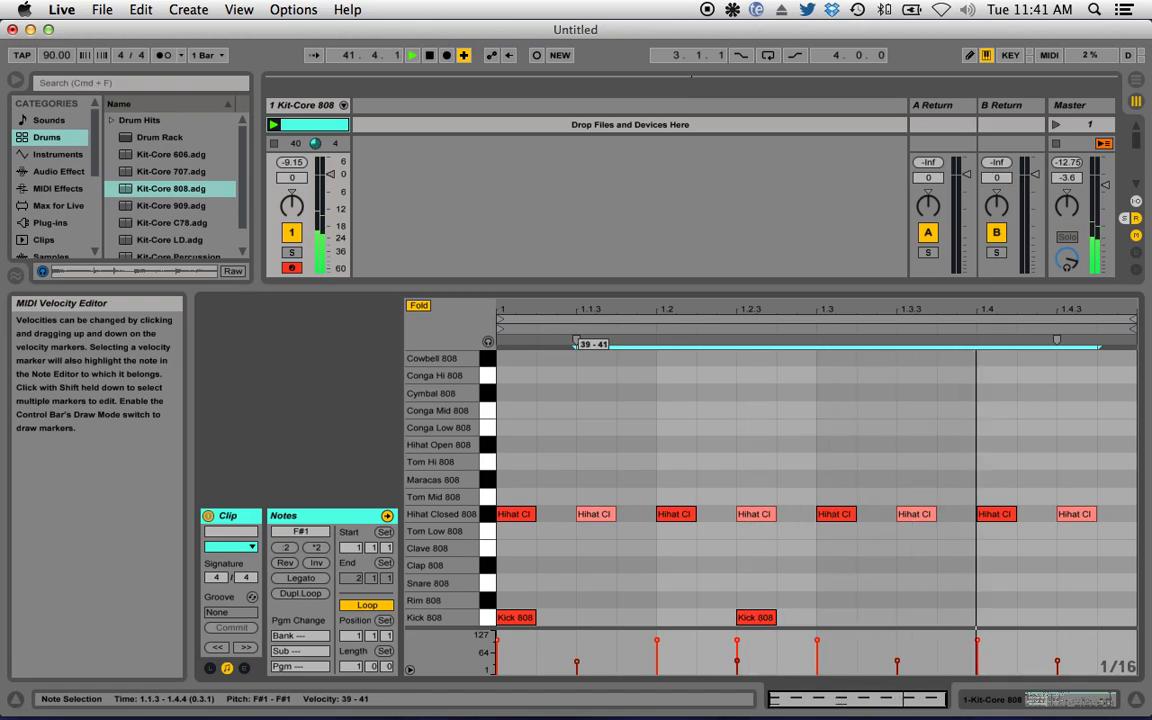
{"action": "left_click_drag", "start_coordinate": [578, 647], "coordinate": [586, 648]}
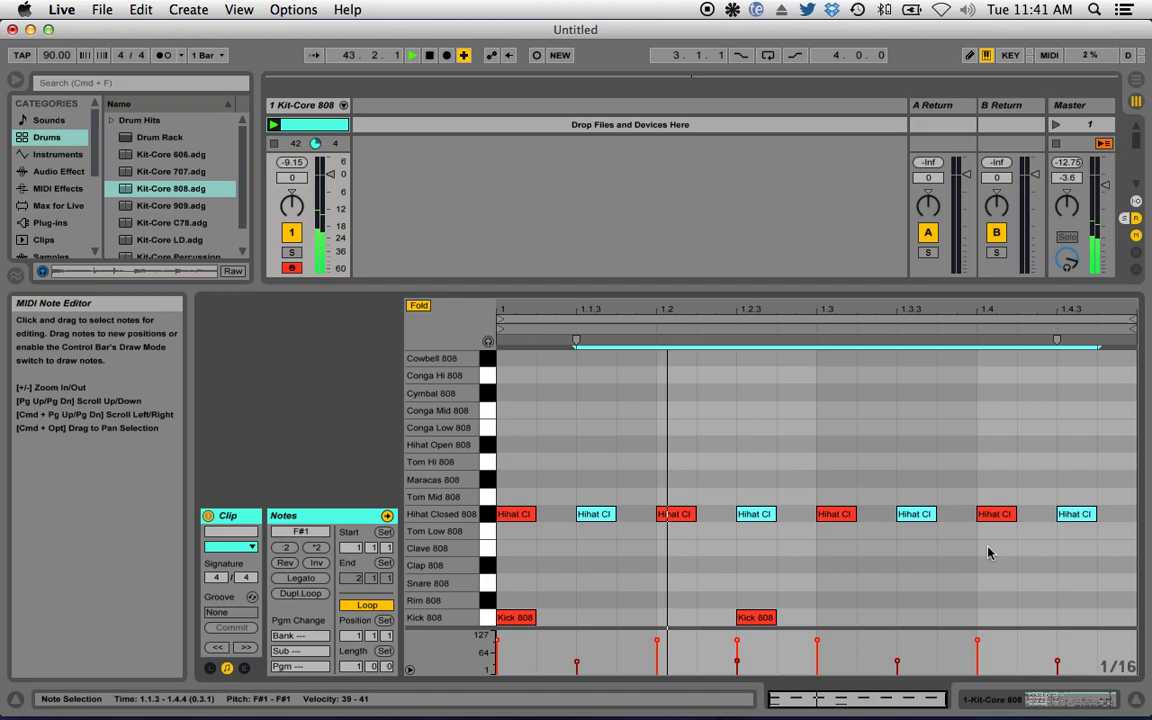
Step: Replace the closed hi-hat at 1.4.3 with an open hi-hat note
{"action": "double_click", "coordinate": [1078, 444]}
{"action": "double_click", "coordinate": [1075, 514]}
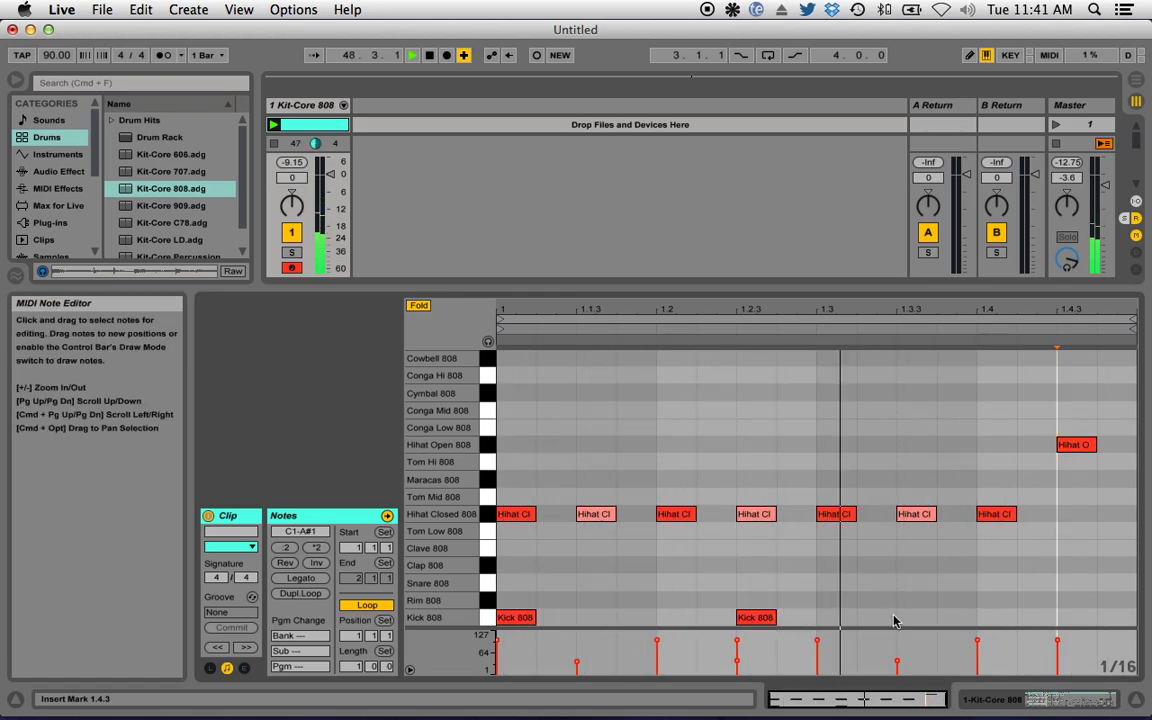
Step: Try a rim note at 1.2.1, remove it, and add snare notes at 1.2.1 and 1.4.1 instead
{"action": "double_click", "coordinate": [676, 600]}
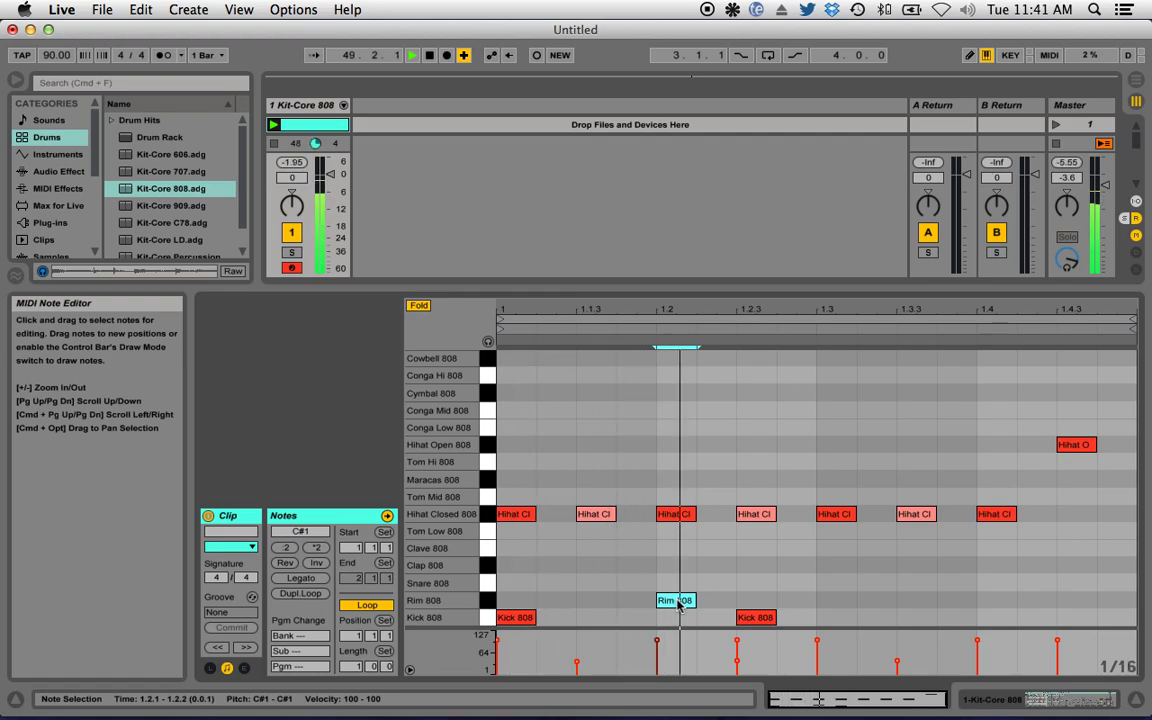
{"action": "double_click", "coordinate": [676, 600]}
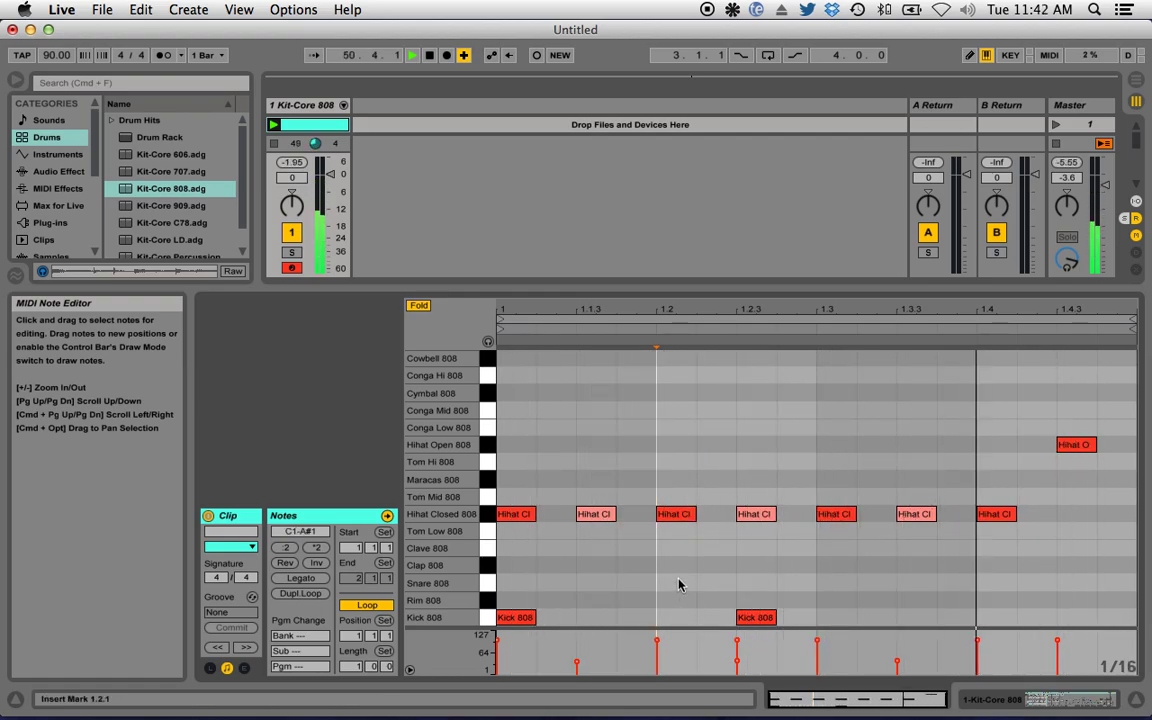
{"action": "double_click", "coordinate": [676, 583]}
{"action": "double_click", "coordinate": [990, 584]}
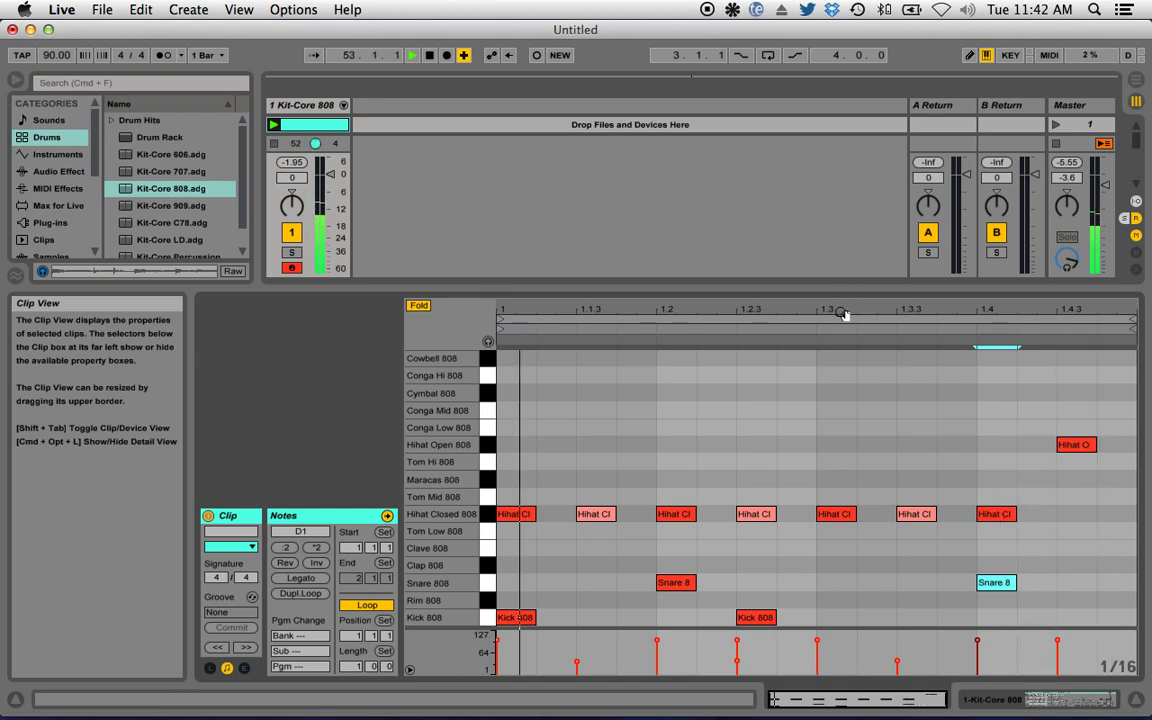
Step: Set the clip's loop length to 2 bars and duplicate the entire first-bar pattern so the copy starts at 2.1.1
{"action": "left_click", "coordinate": [356, 669]}
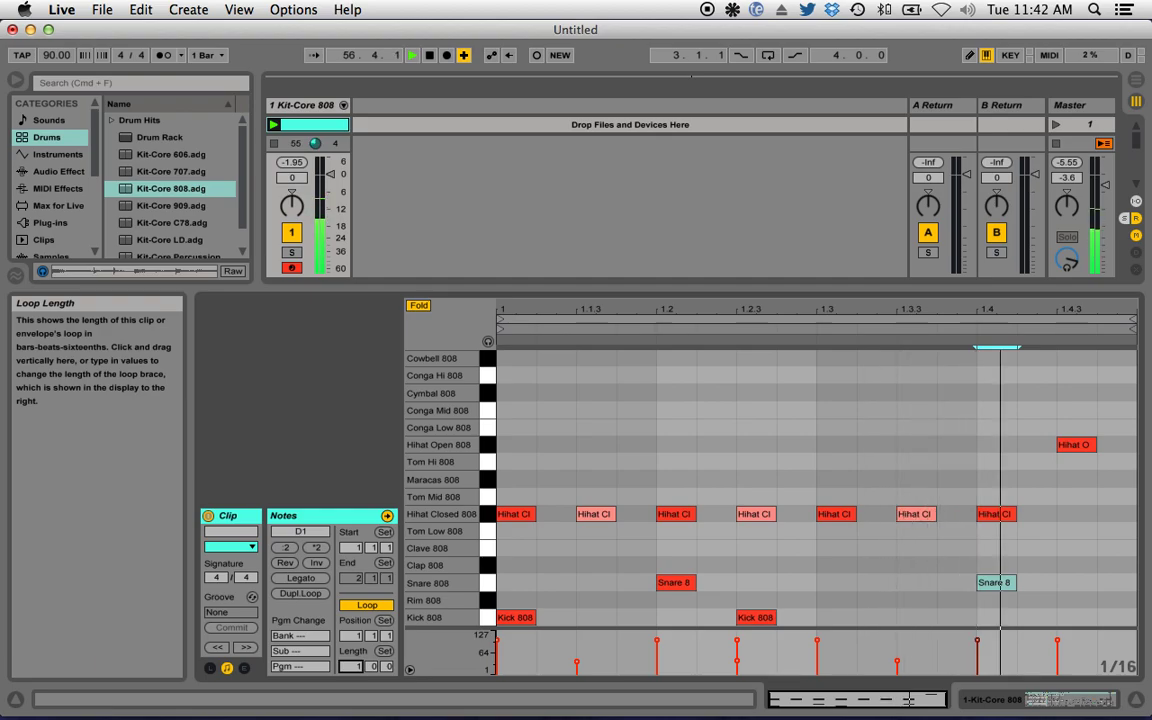
{"action": "left_click_drag", "start_coordinate": [356, 669], "coordinate": [356, 660]}
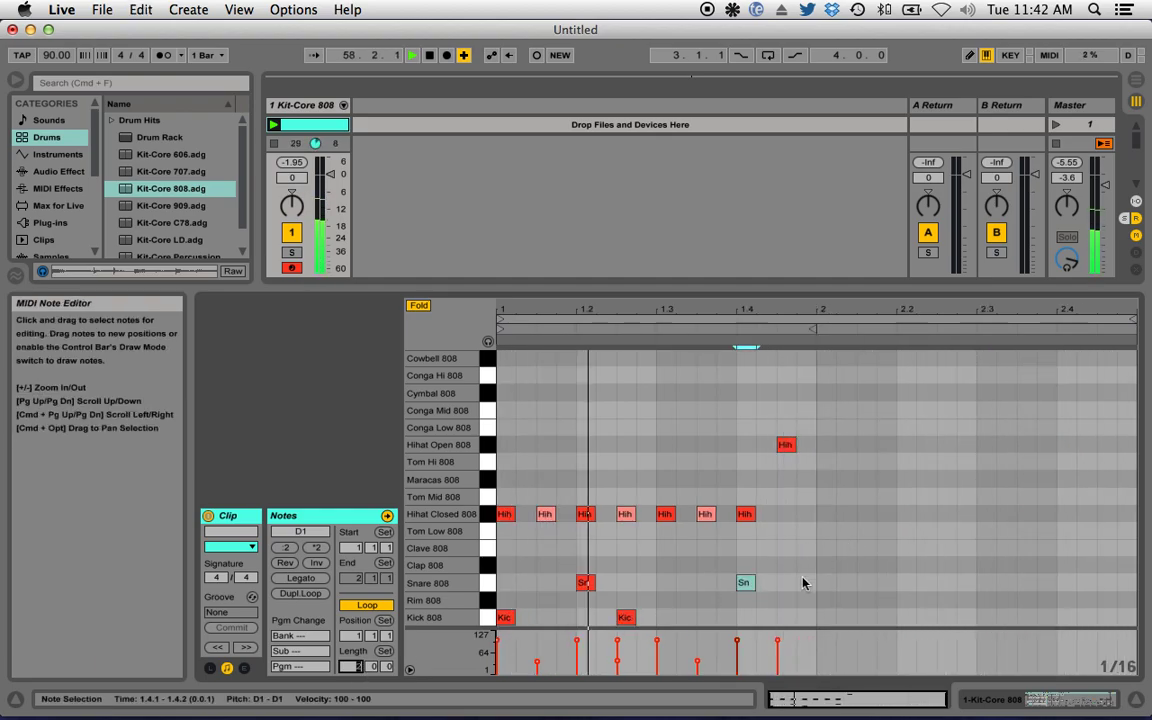
{"action": "key", "text": "super+a"}
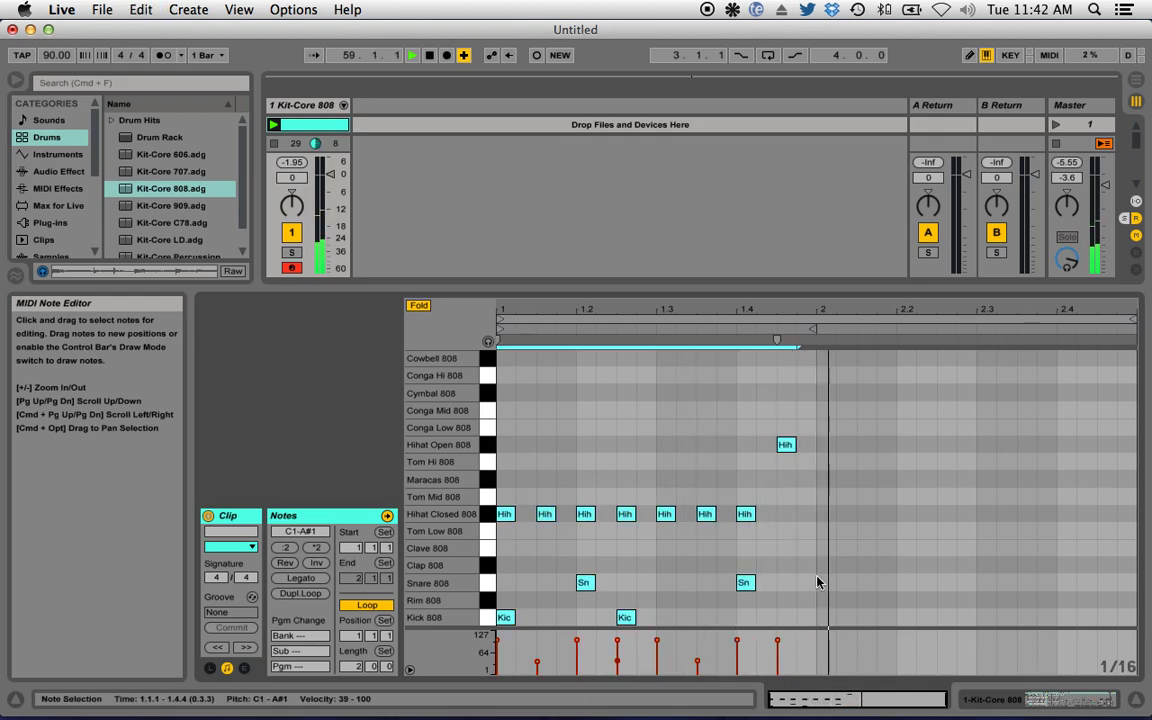
{"action": "left_click", "coordinate": [817, 582]}
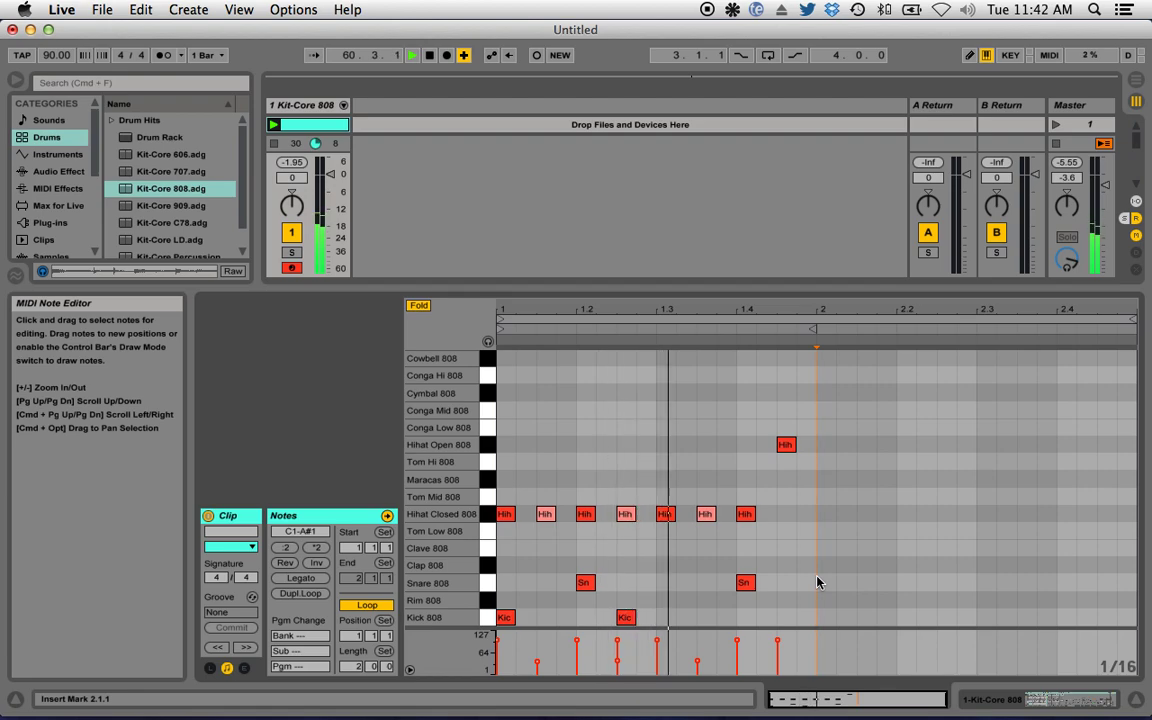
{"action": "key", "text": "super+a"}
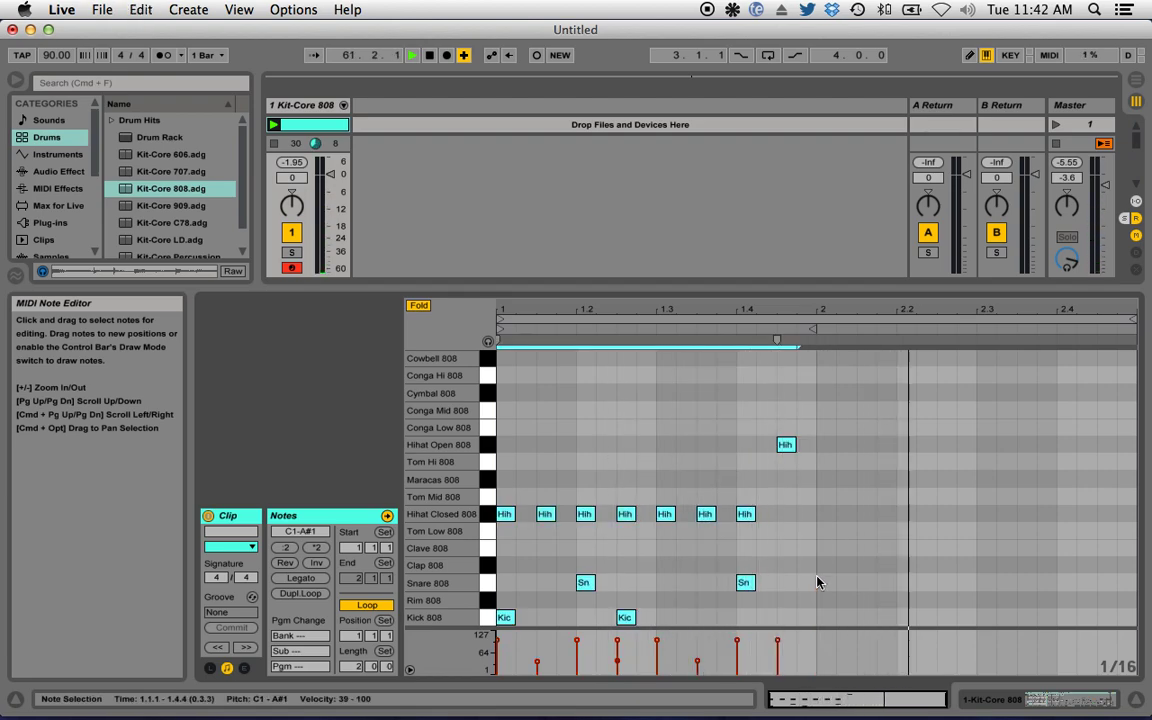
{"action": "key", "text": "super+d"}
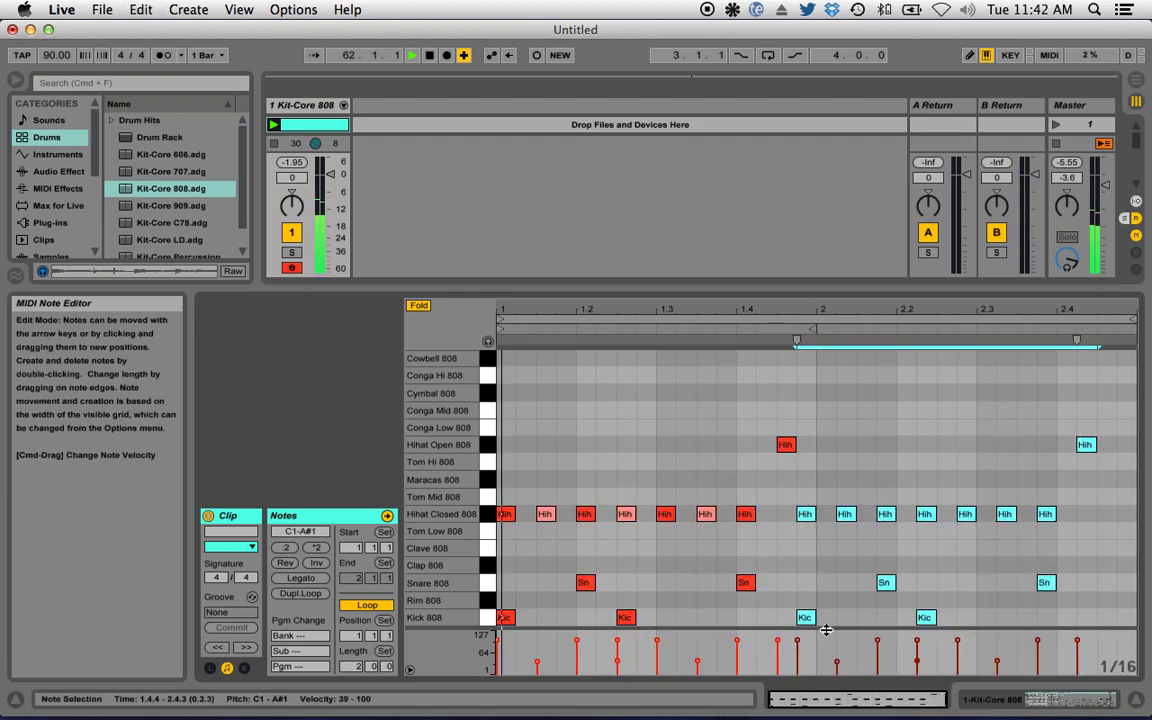
{"action": "left_click_drag", "start_coordinate": [810, 619], "coordinate": [826, 622]}
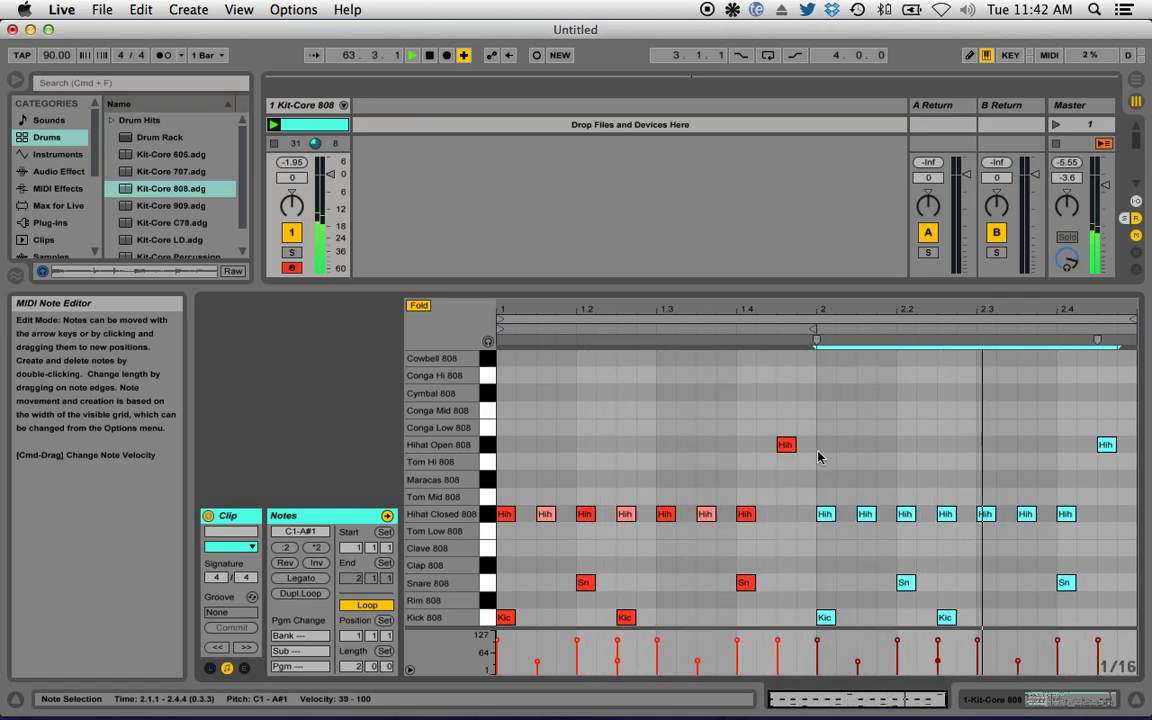
{"action": "left_click", "coordinate": [856, 430]}
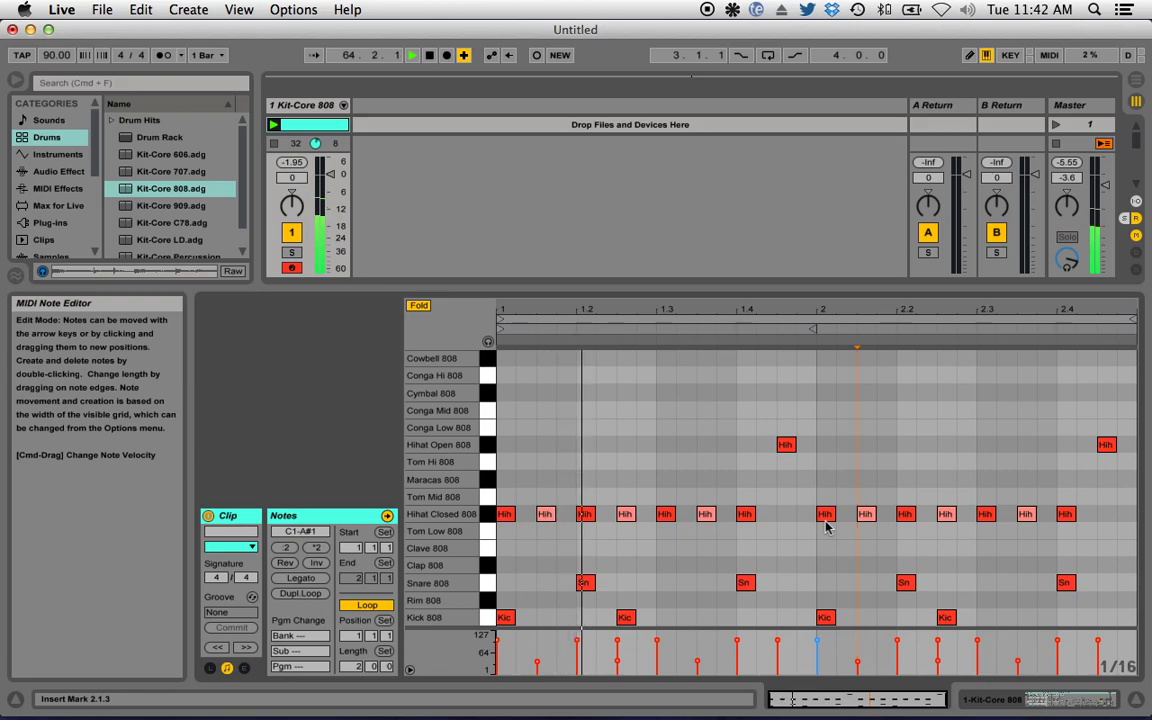
Step: Vary the second bar with an extra snare at 2.3.2 and extra kicks at 2.3.3 and 2.4.3
{"action": "left_click", "coordinate": [985, 591]}
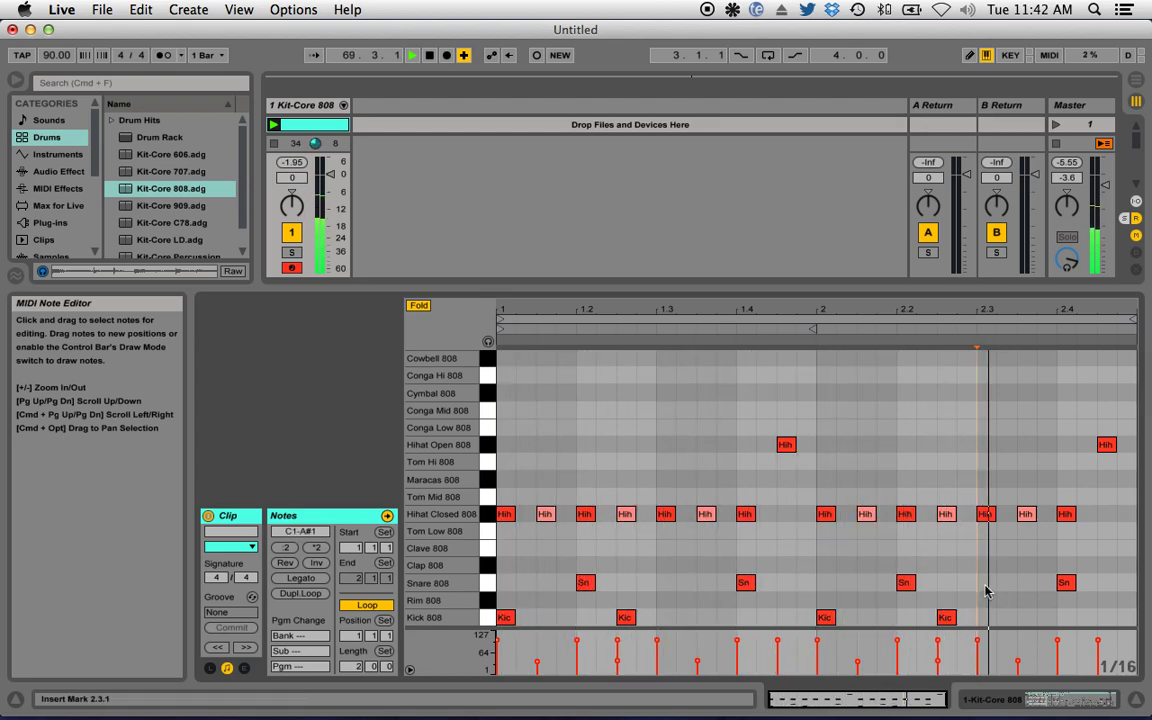
{"action": "double_click", "coordinate": [1005, 583]}
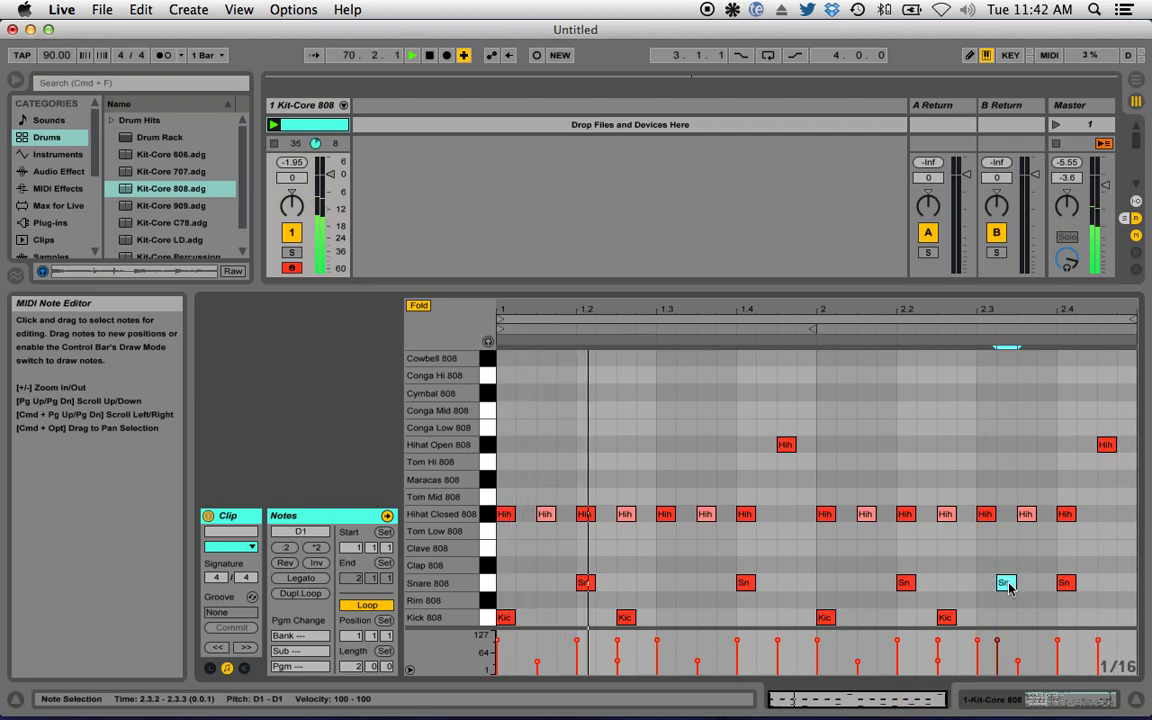
{"action": "left_click", "coordinate": [1037, 622]}
{"action": "double_click", "coordinate": [1025, 617]}
{"action": "left_click", "coordinate": [1110, 624]}
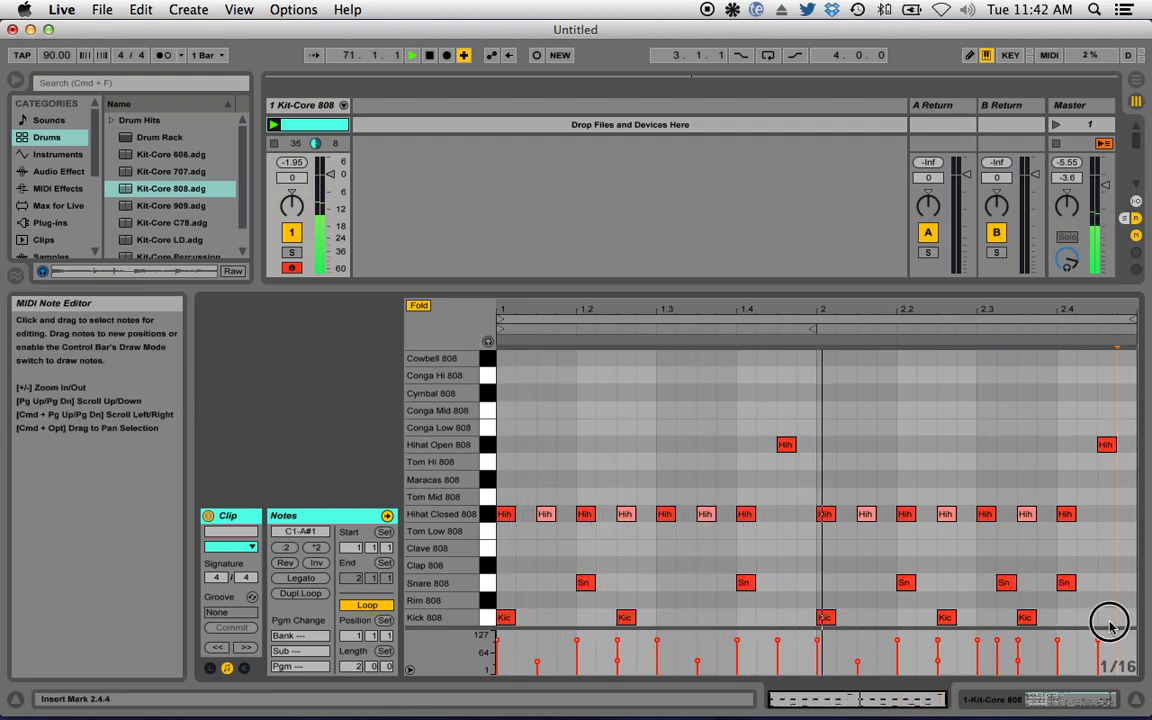
{"action": "double_click", "coordinate": [1108, 620]}
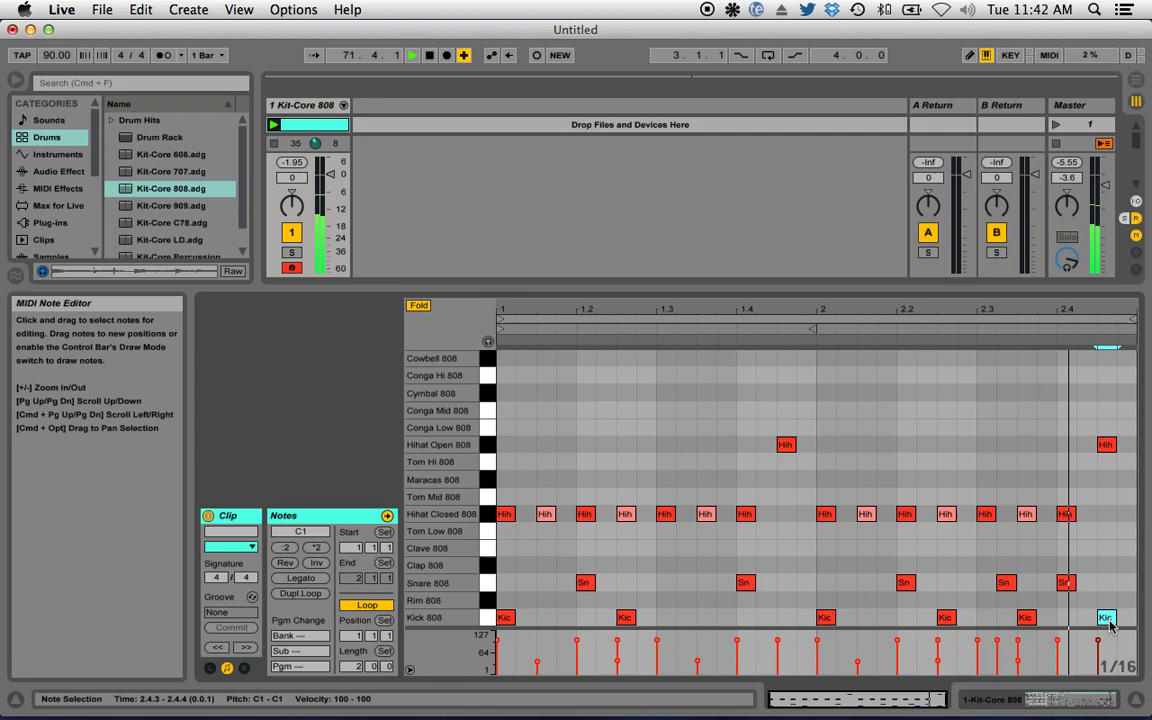
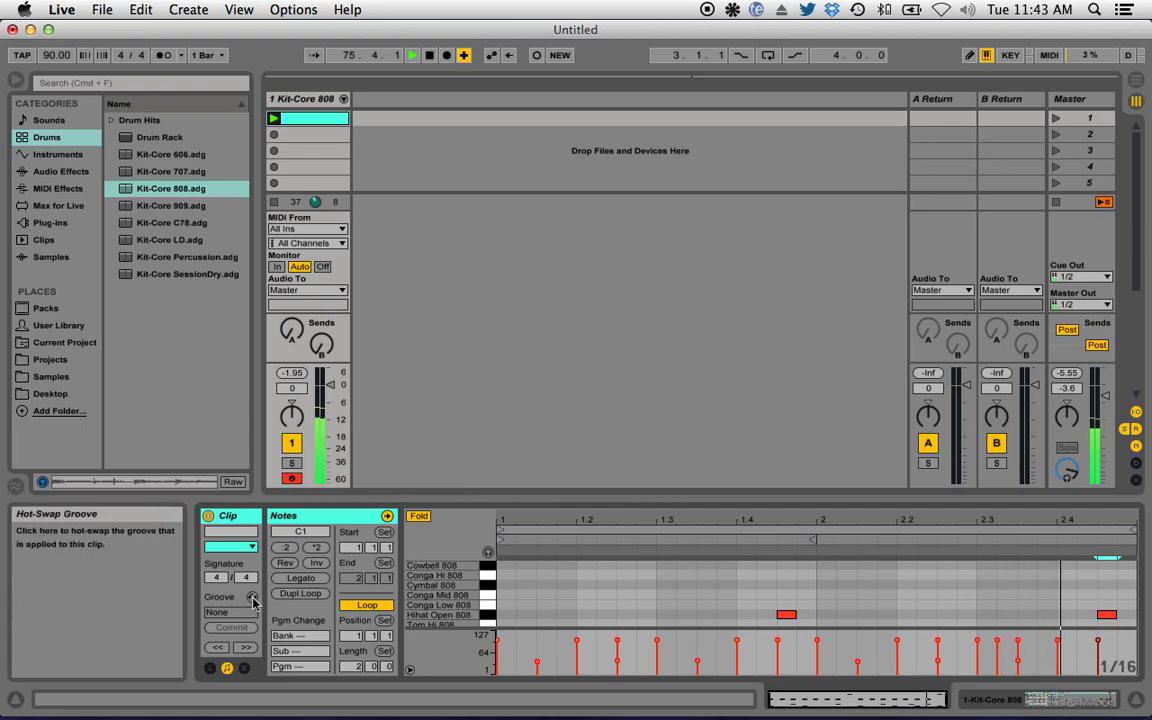
Step: Try the Swing 8-15 groove from the Swing and Groove library's Swing folder on the clip
{"action": "left_click", "coordinate": [253, 599]}
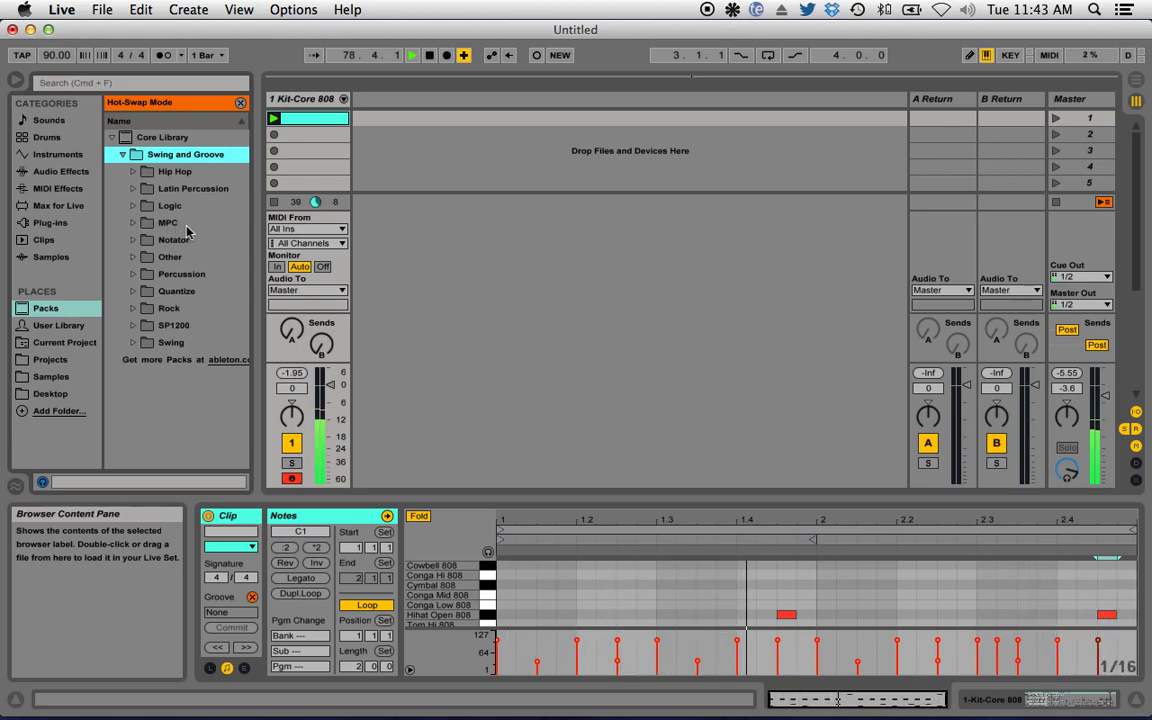
{"action": "left_click", "coordinate": [136, 343]}
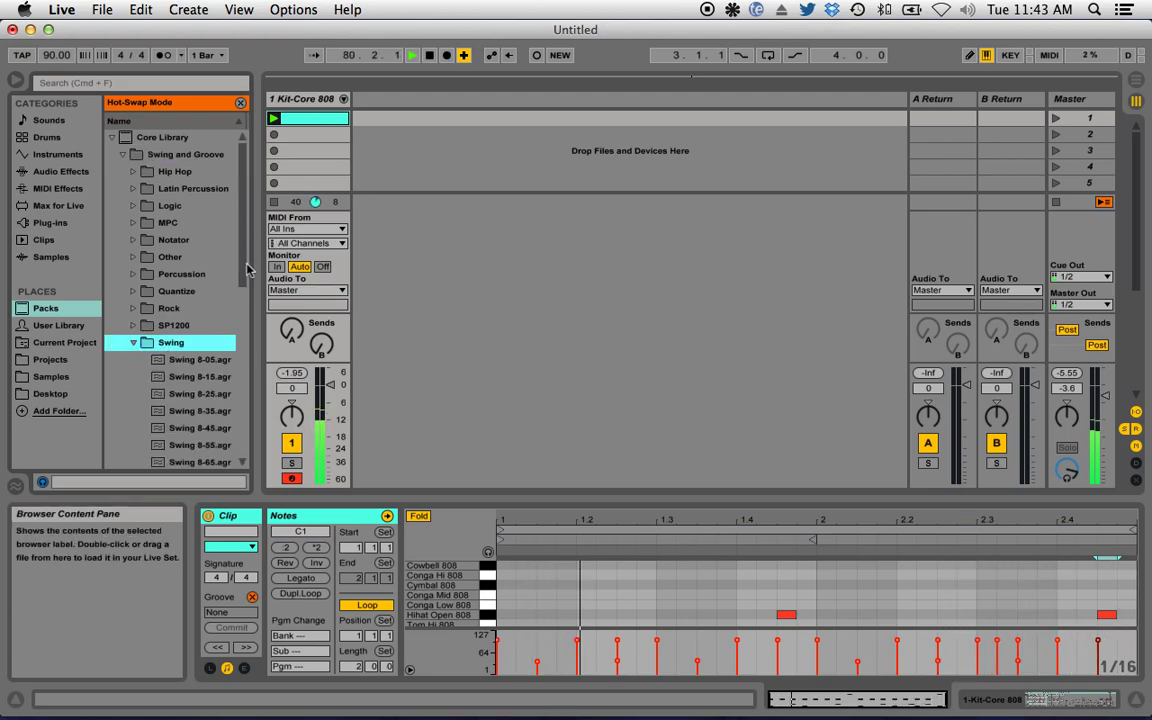
{"action": "left_click", "coordinate": [205, 377]}
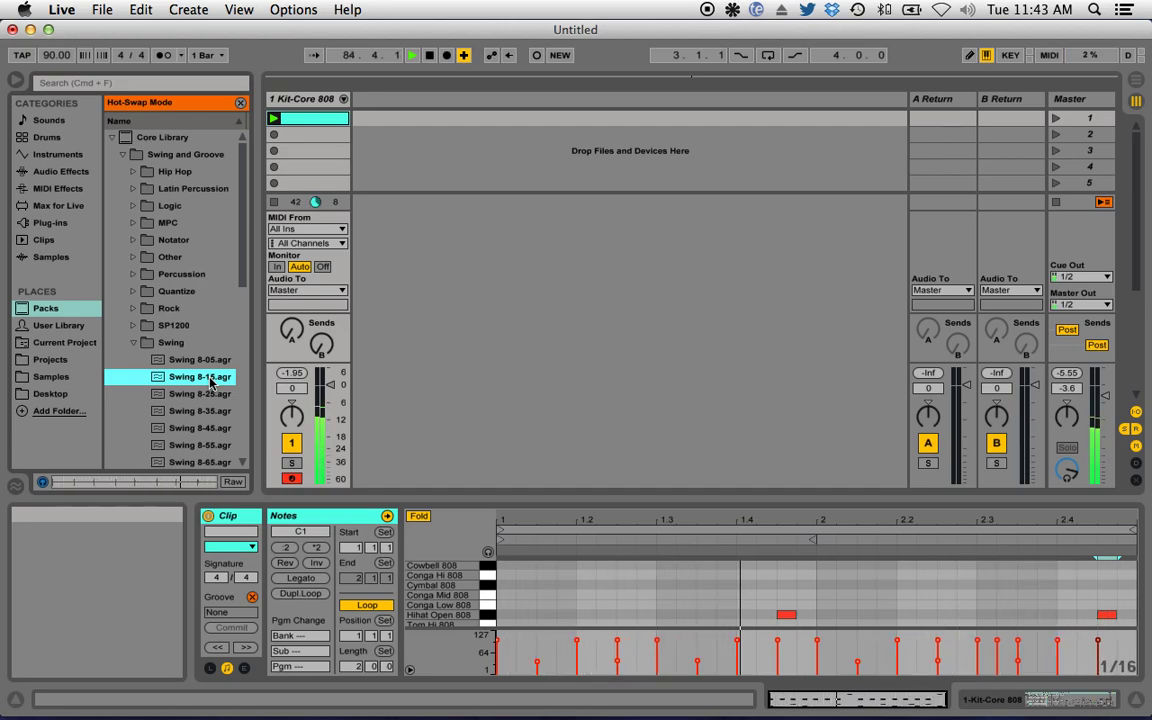
{"action": "double_click", "coordinate": [210, 379]}
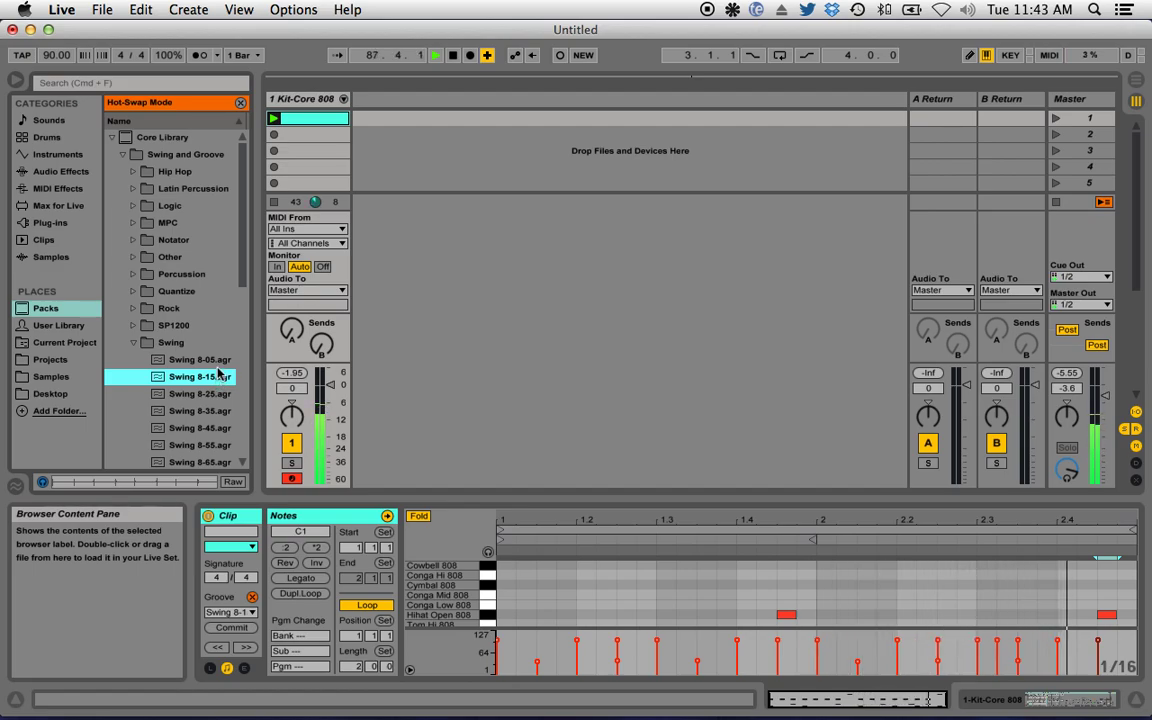
Step: Swap the clip's groove for MPC 16 Swing-53 from the MPC folder and leave hot-swap mode
{"action": "left_click", "coordinate": [171, 342]}
{"action": "left_click", "coordinate": [162, 223]}
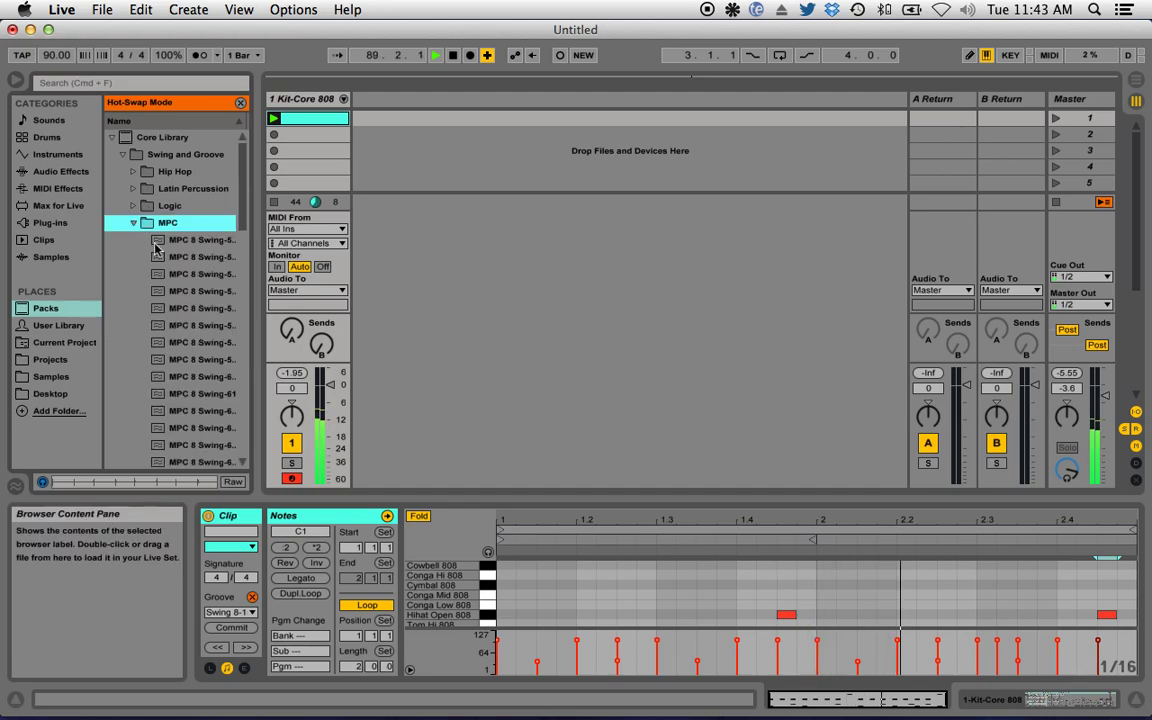
{"action": "left_click_drag", "start_coordinate": [257, 216], "coordinate": [309, 226]}
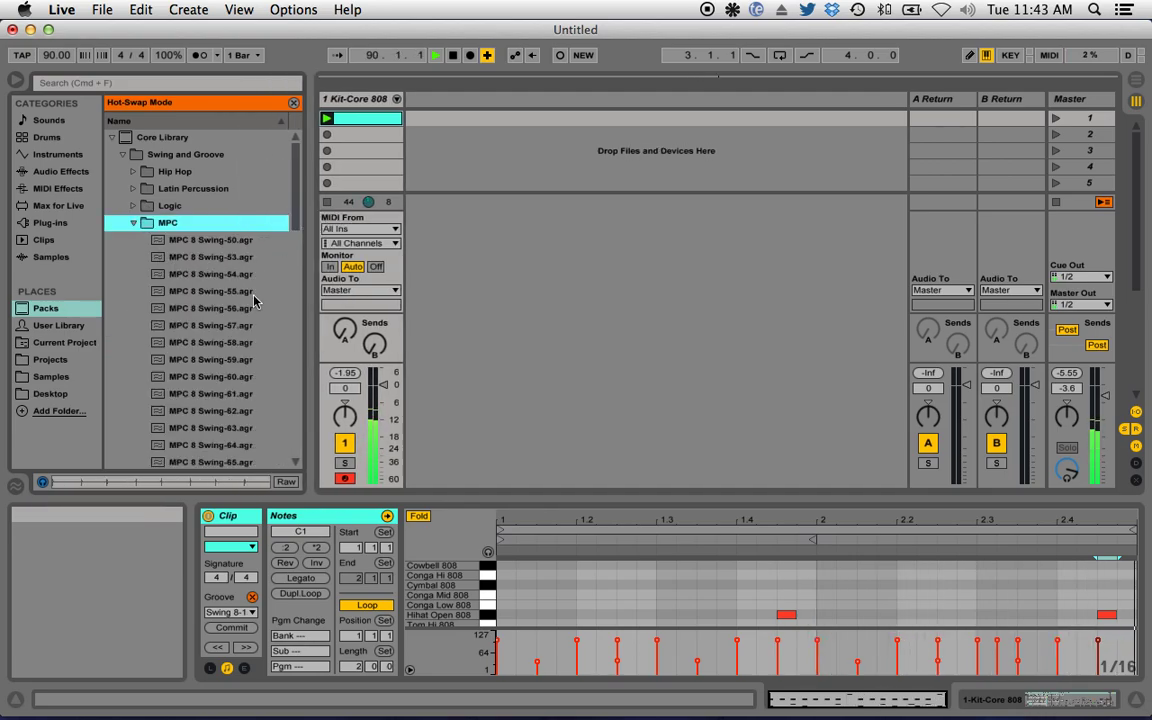
{"action": "scroll", "coordinate": [234, 385], "scroll_direction": "down", "scroll_amount": 5}
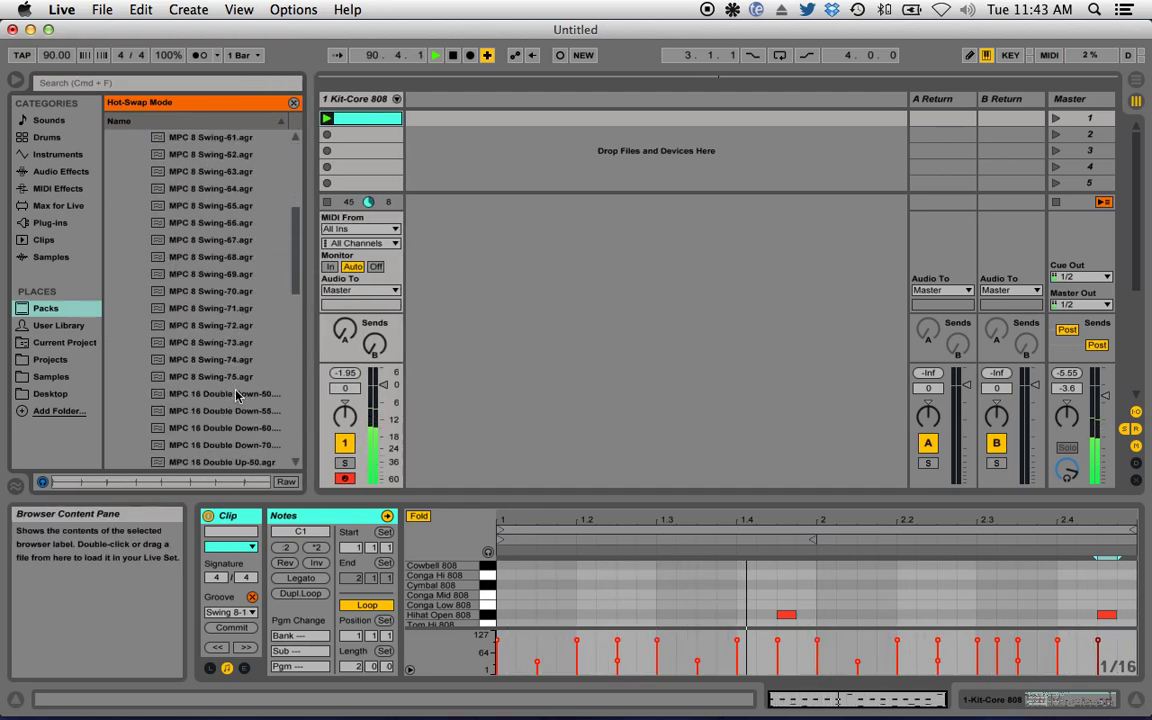
{"action": "scroll", "coordinate": [236, 394], "scroll_direction": "down", "scroll_amount": 6}
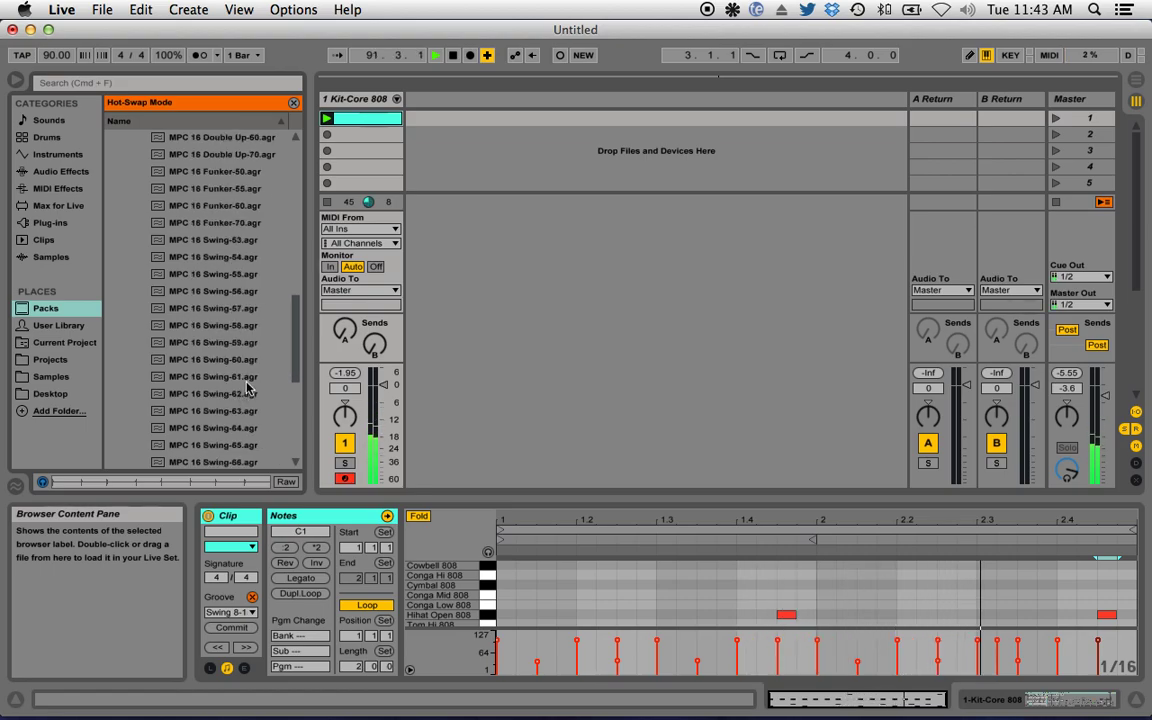
{"action": "double_click", "coordinate": [248, 244]}
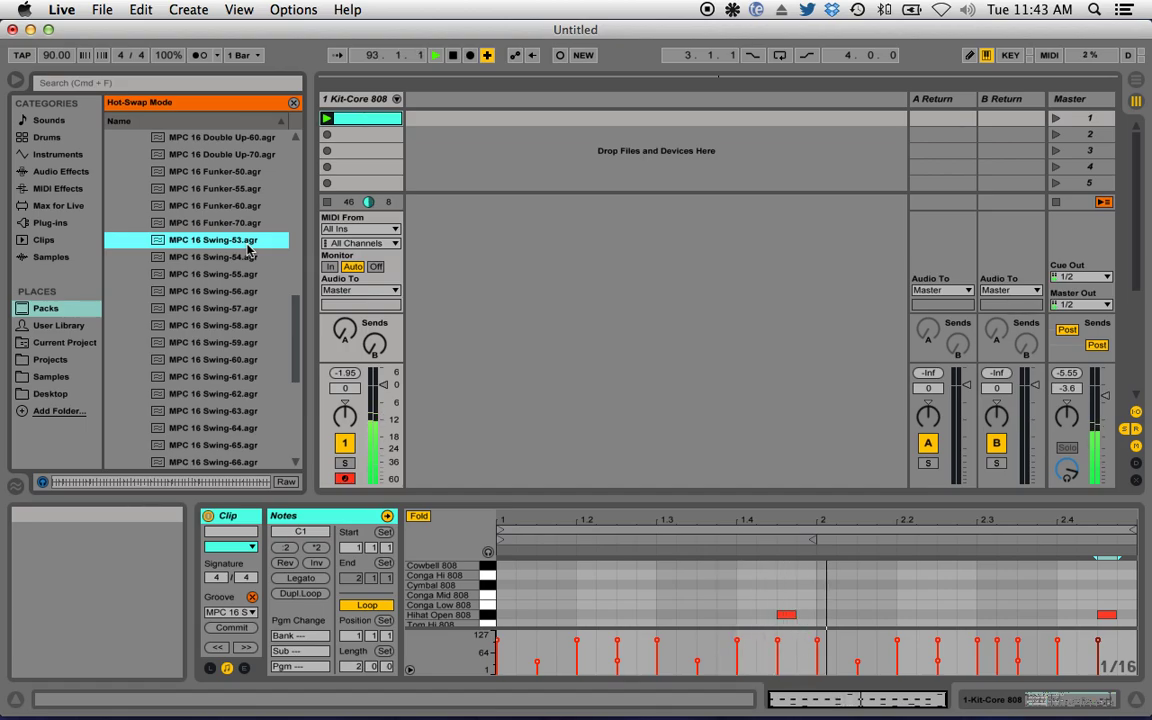
{"action": "left_click", "coordinate": [253, 599]}
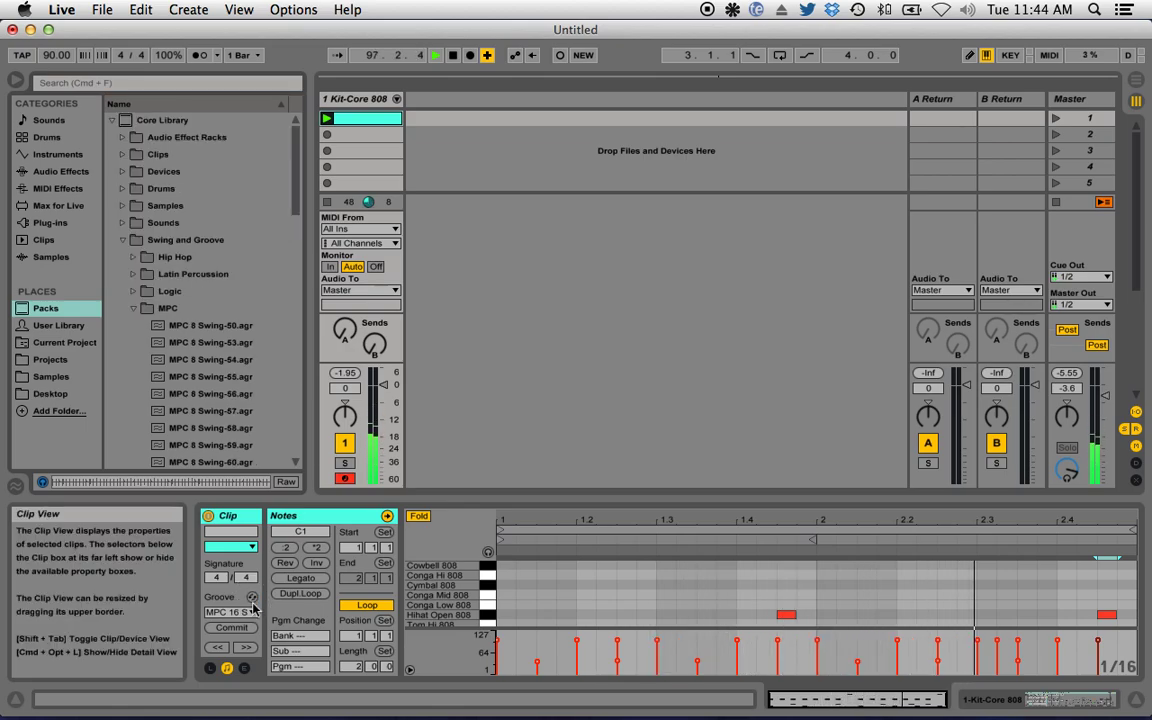
Step: Set the clip's groove to None to hear the beat straight, and reselect MPC 16 Swing-53
{"action": "left_click", "coordinate": [240, 612]}
{"action": "left_click", "coordinate": [248, 625]}
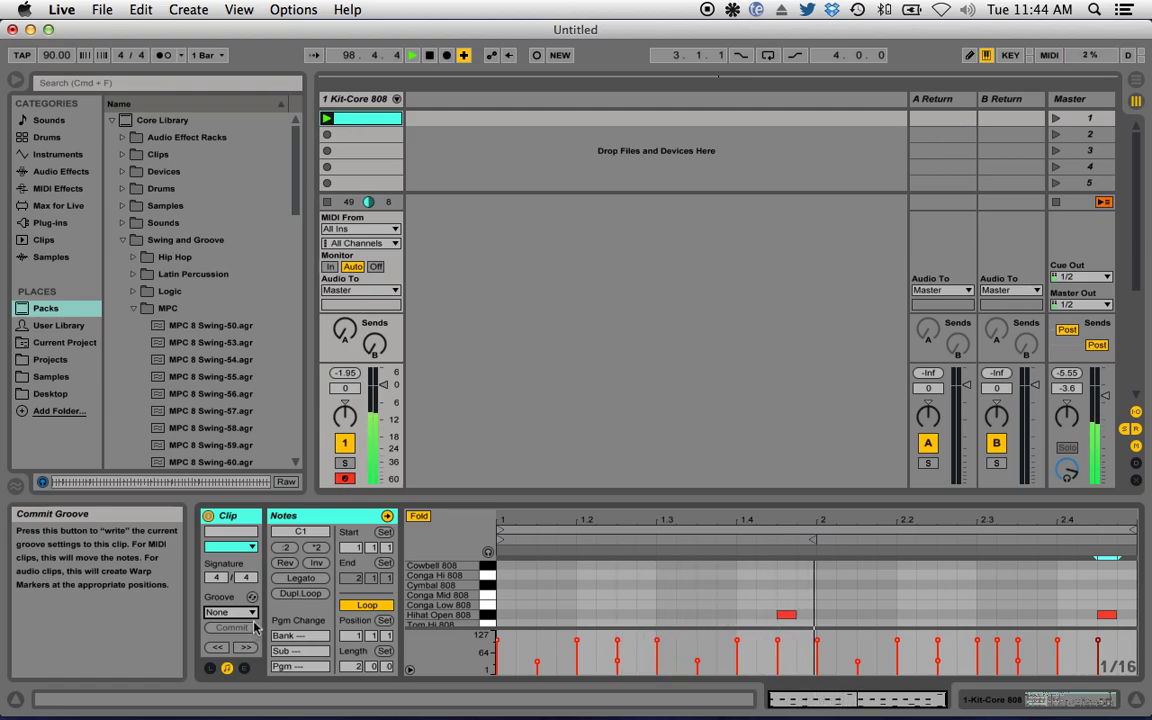
{"action": "left_click", "coordinate": [248, 612]}
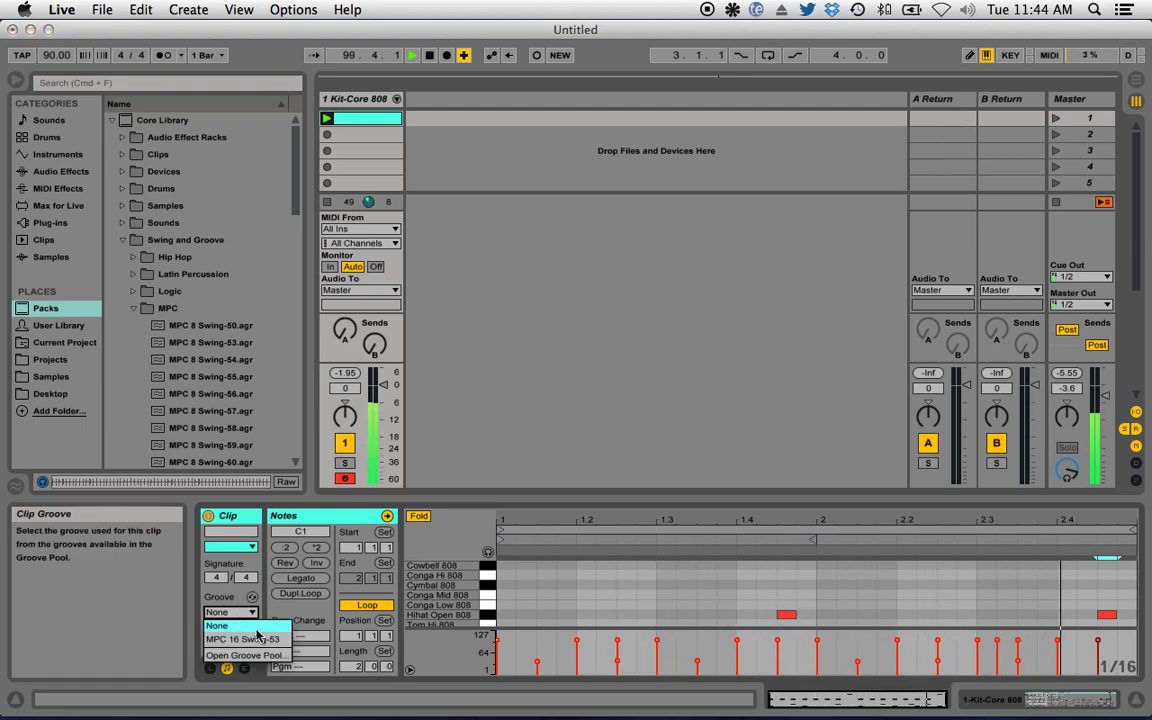
{"action": "left_click", "coordinate": [257, 637]}
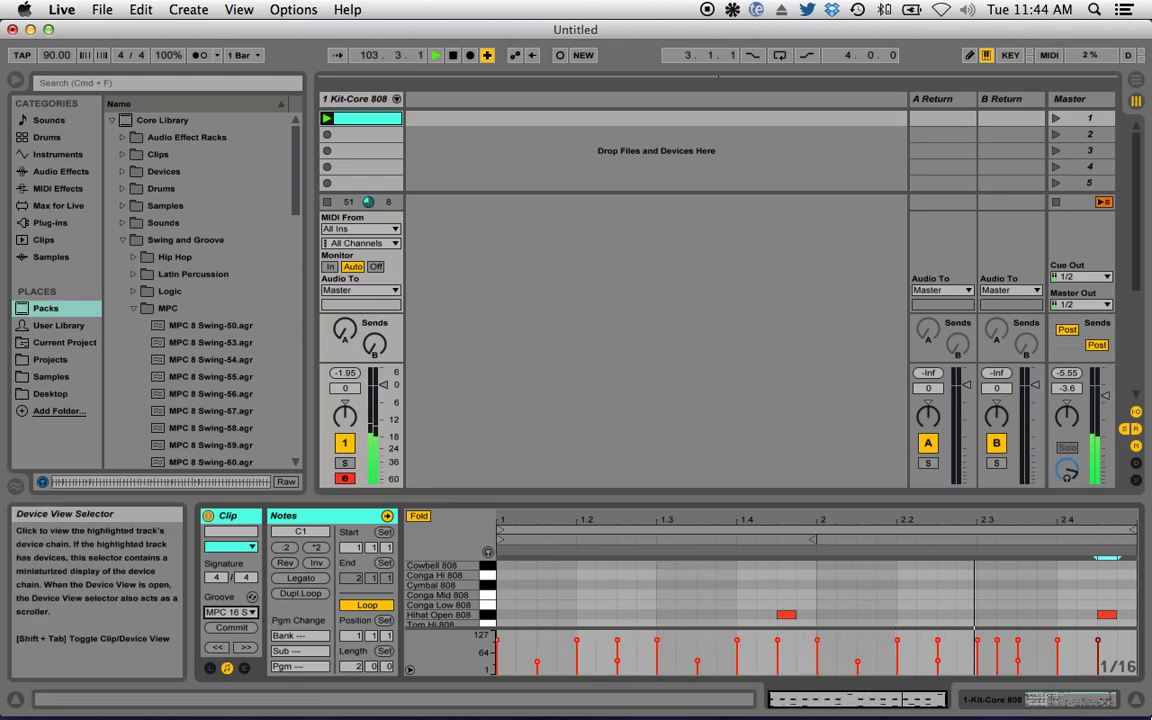
Step: Collapse the Core Library in the browser and show the Audio Effects list
{"action": "left_click", "coordinate": [1141, 703]}
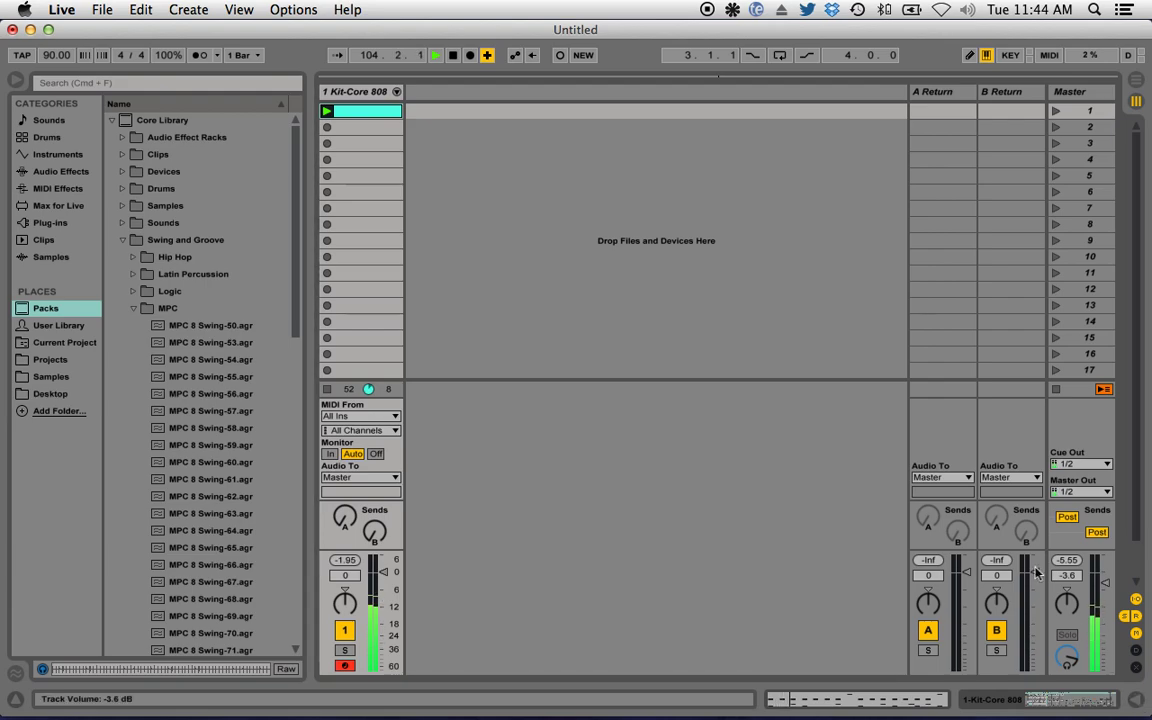
{"action": "left_click", "coordinate": [112, 120]}
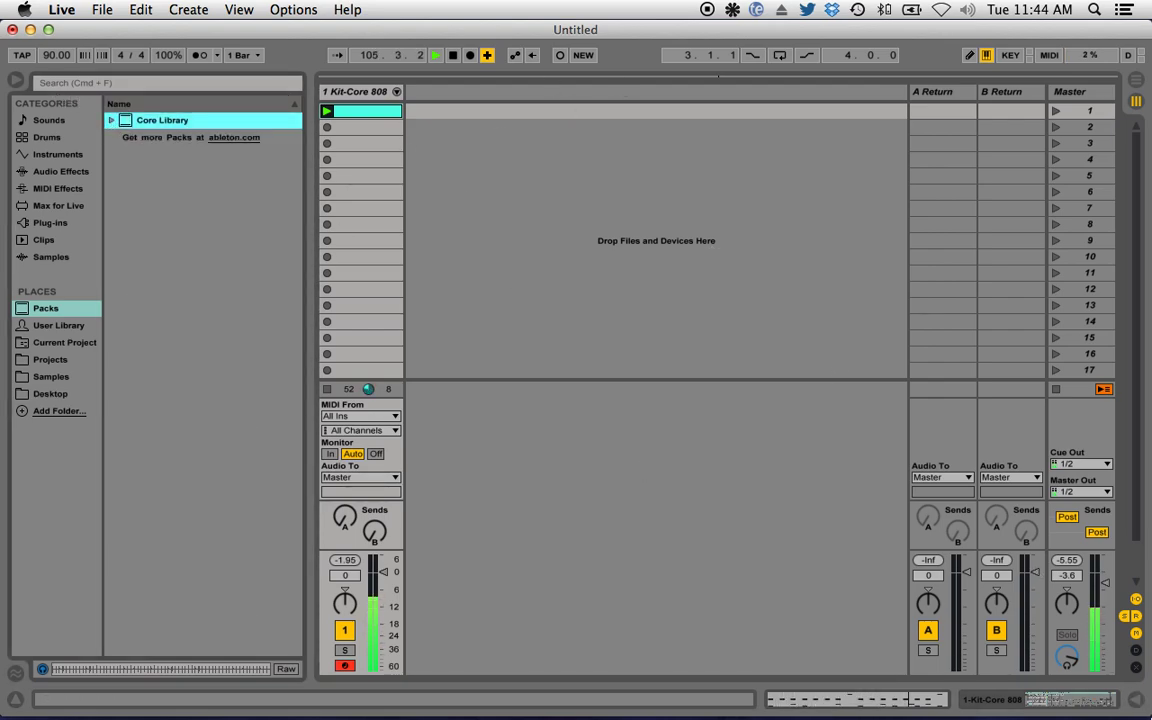
{"action": "left_click", "coordinate": [1137, 699]}
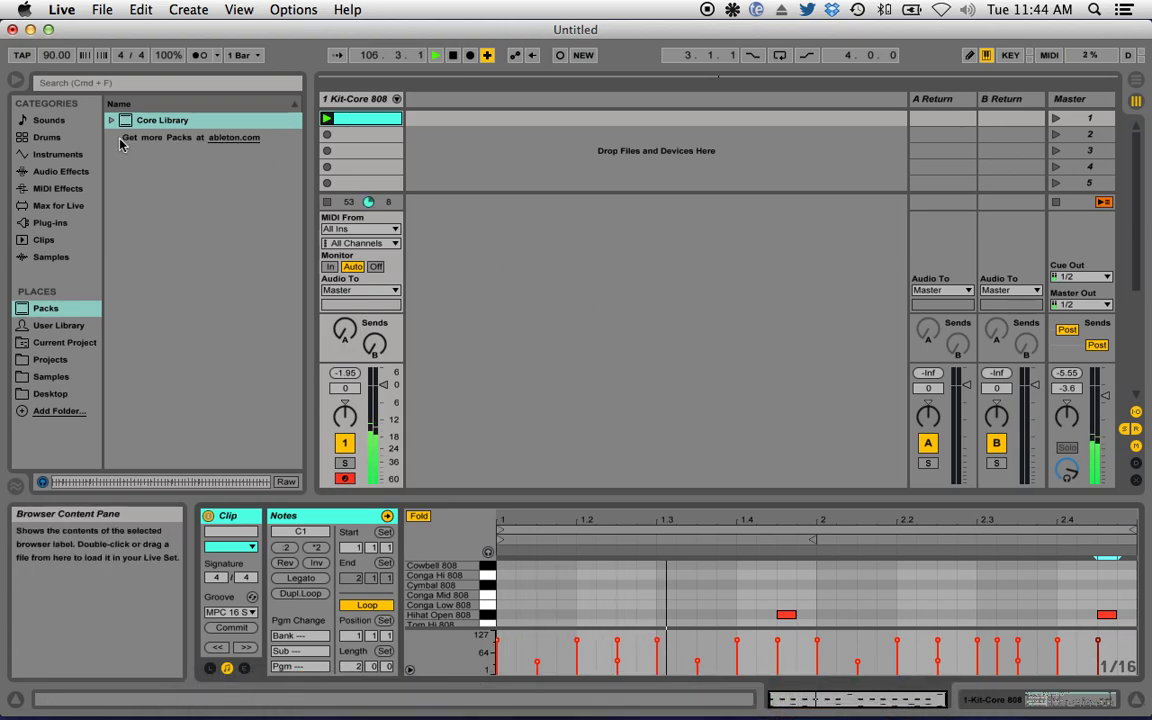
{"action": "left_click", "coordinate": [72, 173]}
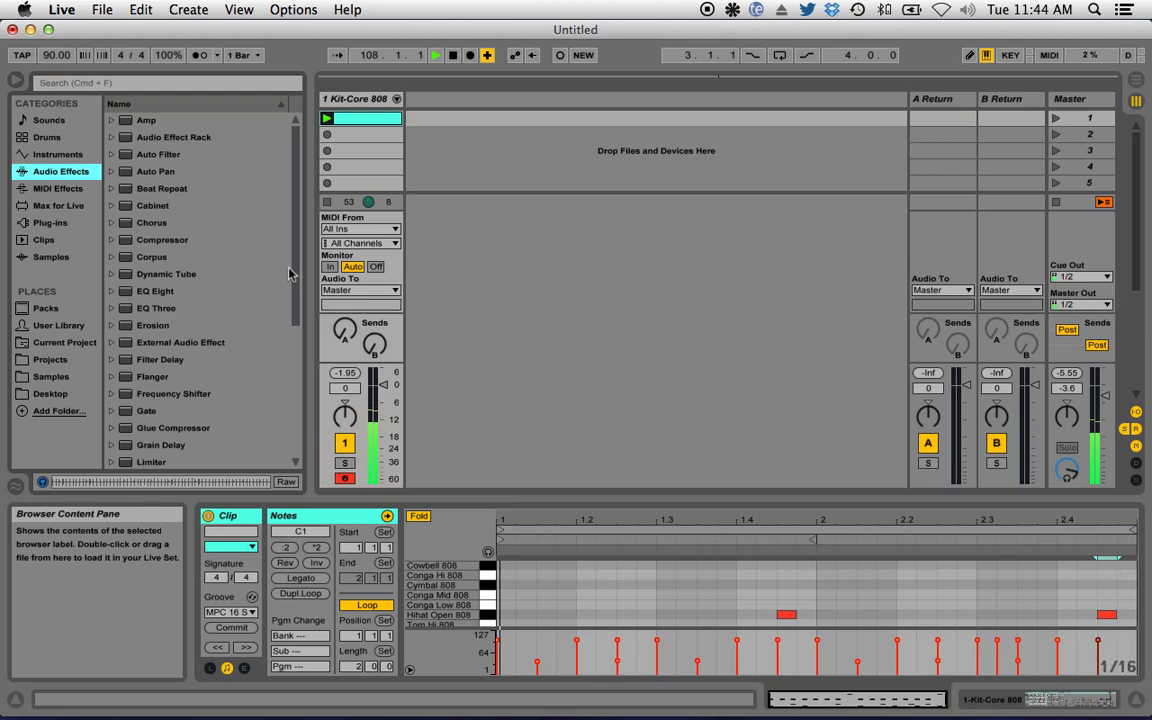
Step: Try the Ping Pong Delay effect on the Kit-Core 808 track and delete it from the device chain
{"action": "left_click_drag", "start_coordinate": [296, 266], "coordinate": [290, 414]}
{"action": "left_click", "coordinate": [142, 309]}
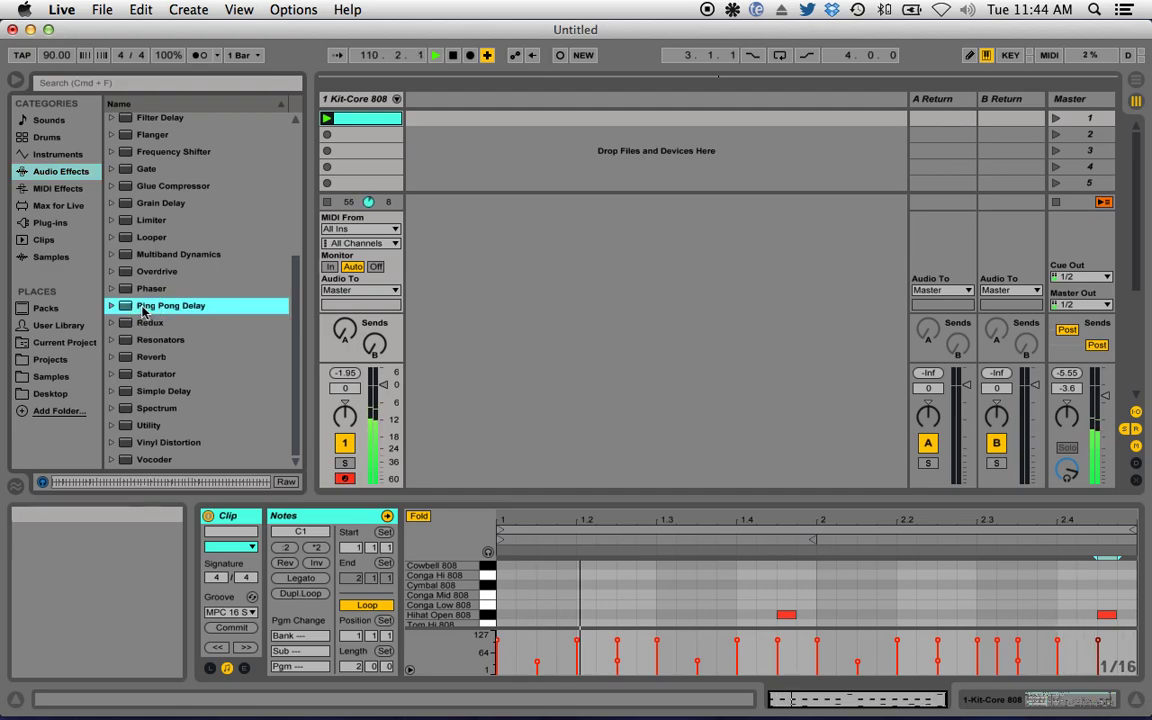
{"action": "left_click_drag", "start_coordinate": [140, 309], "coordinate": [376, 101]}
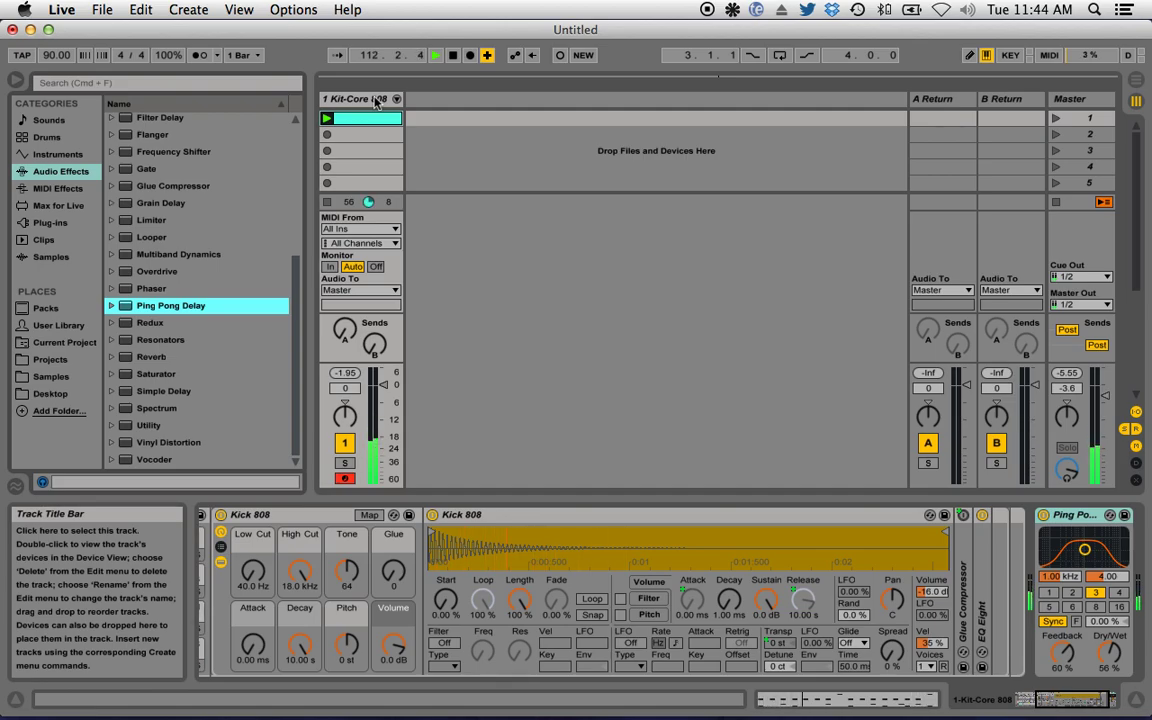
{"action": "right_click", "coordinate": [1066, 524]}
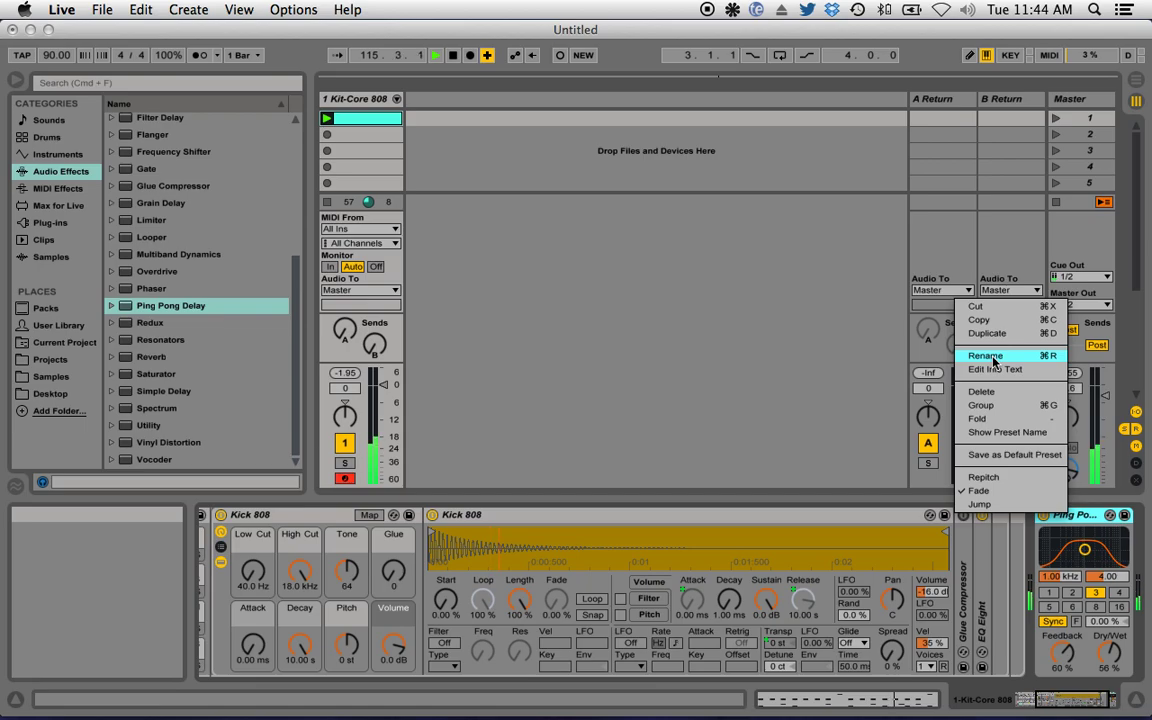
{"action": "left_click", "coordinate": [978, 391]}
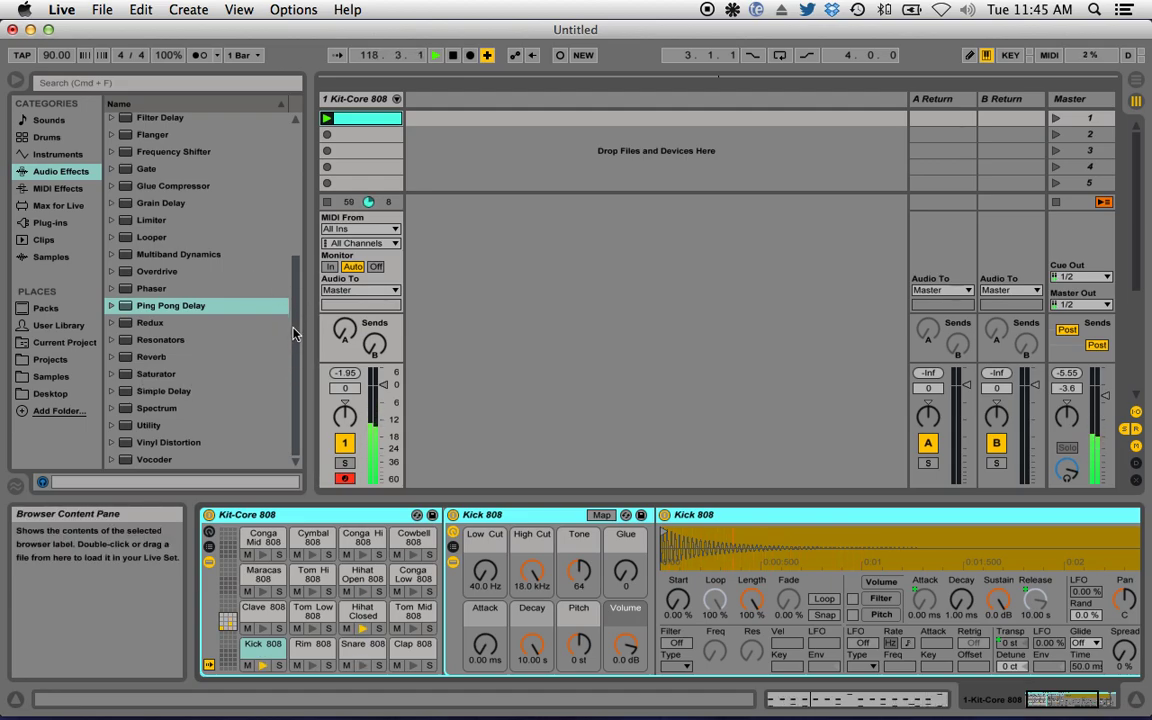
Step: Try Overdrive on the Kit-Core 808 track with Drive 100%, Tone 74%, Dry/Wet 100% and a narrow bandpass around 786 Hz
{"action": "left_click", "coordinate": [158, 272]}
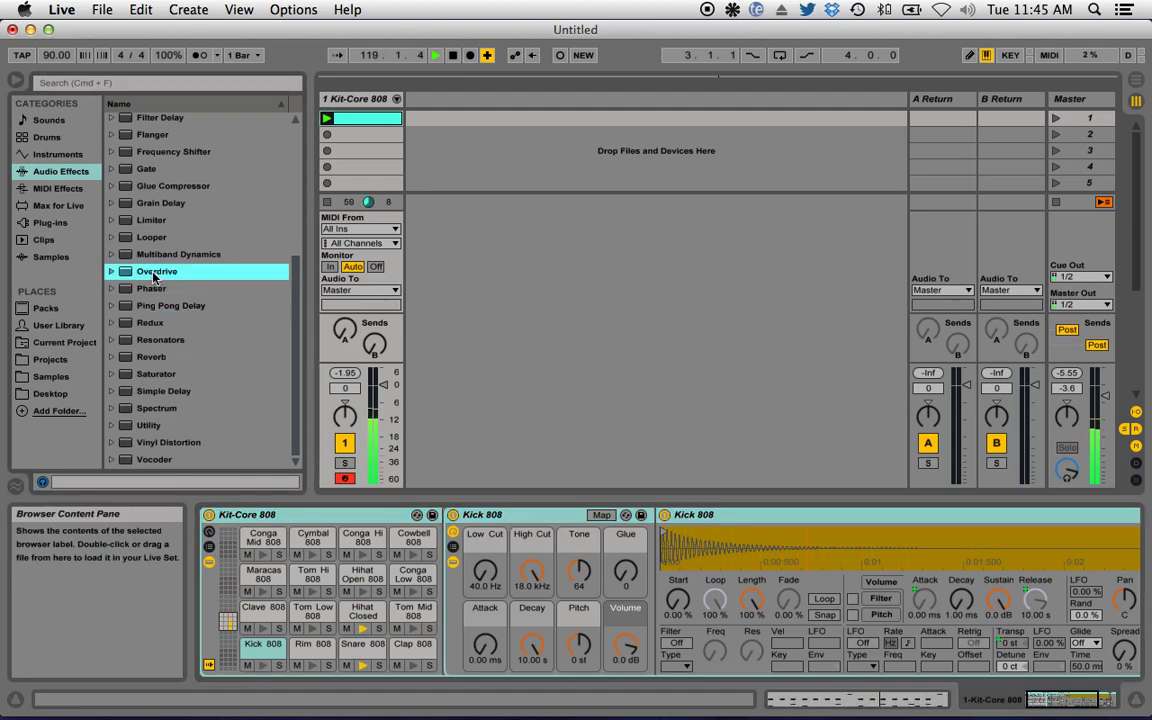
{"action": "left_click_drag", "start_coordinate": [173, 272], "coordinate": [353, 108]}
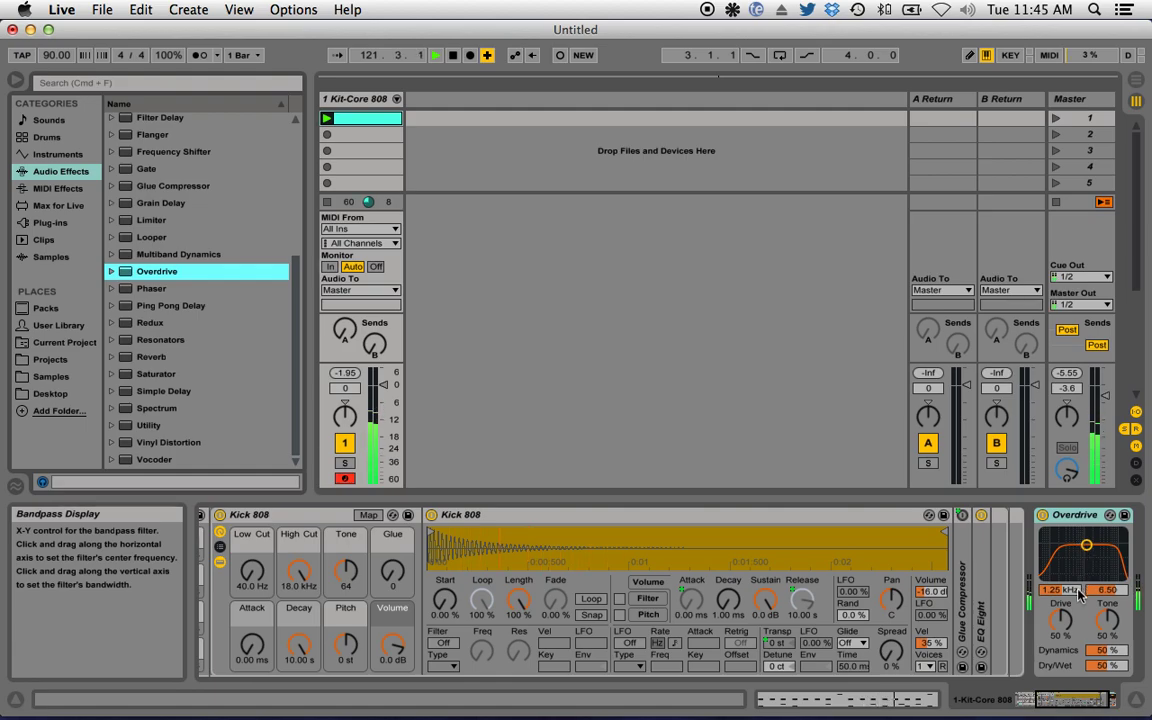
{"action": "left_click_drag", "start_coordinate": [1060, 620], "coordinate": [1060, 520]}
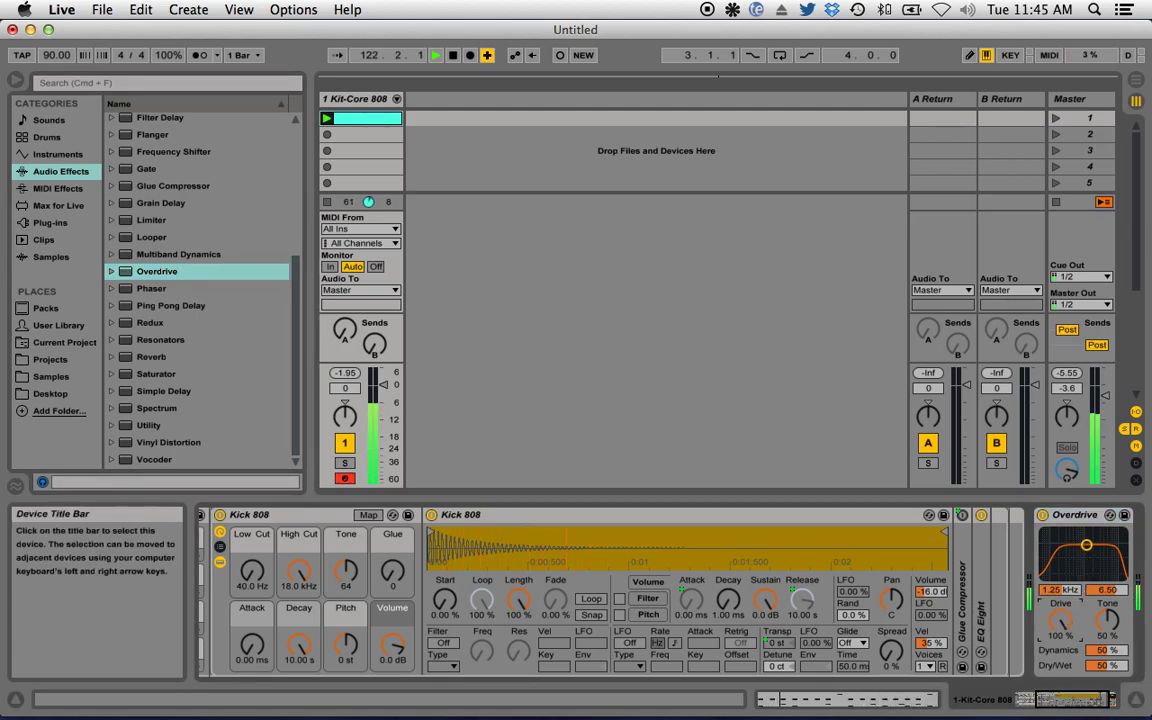
{"action": "mouse_move", "coordinate": [1080, 588]}
{"action": "left_mouse_down"}
{"action": "mouse_move", "coordinate": [1060, 569]}
{"action": "mouse_move", "coordinate": [1088, 563]}
{"action": "mouse_move", "coordinate": [1083, 573]}
{"action": "left_mouse_up"}
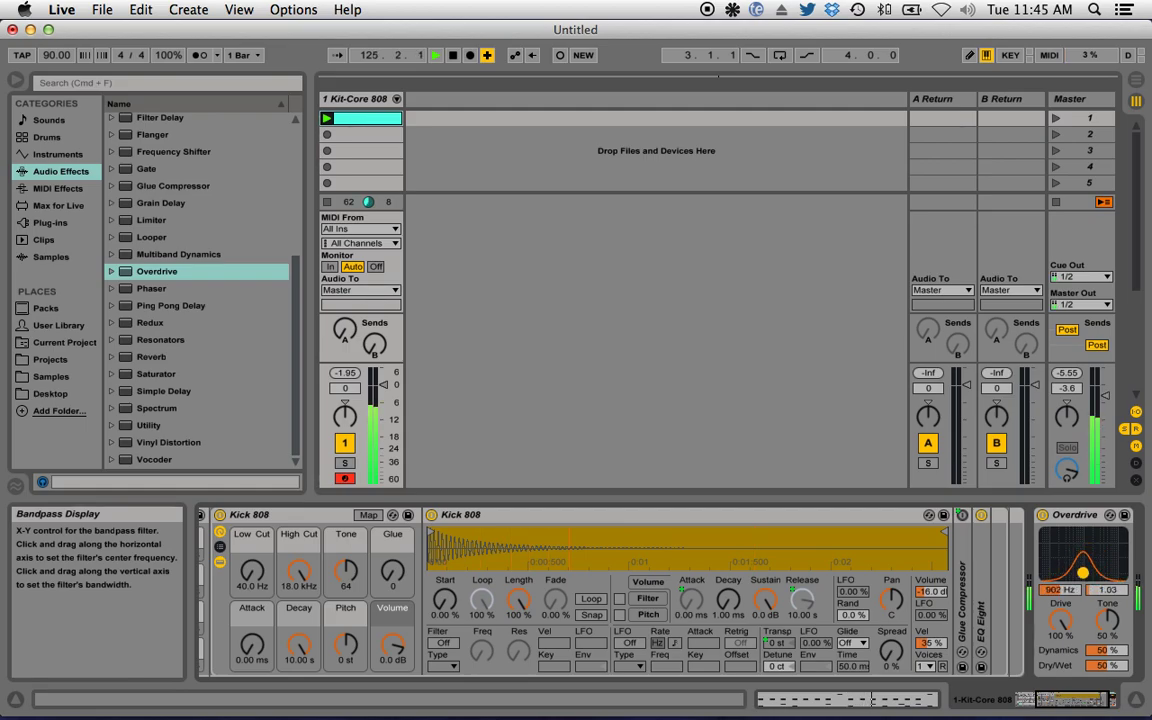
{"action": "left_click_drag", "start_coordinate": [1105, 665], "coordinate": [1107, 618]}
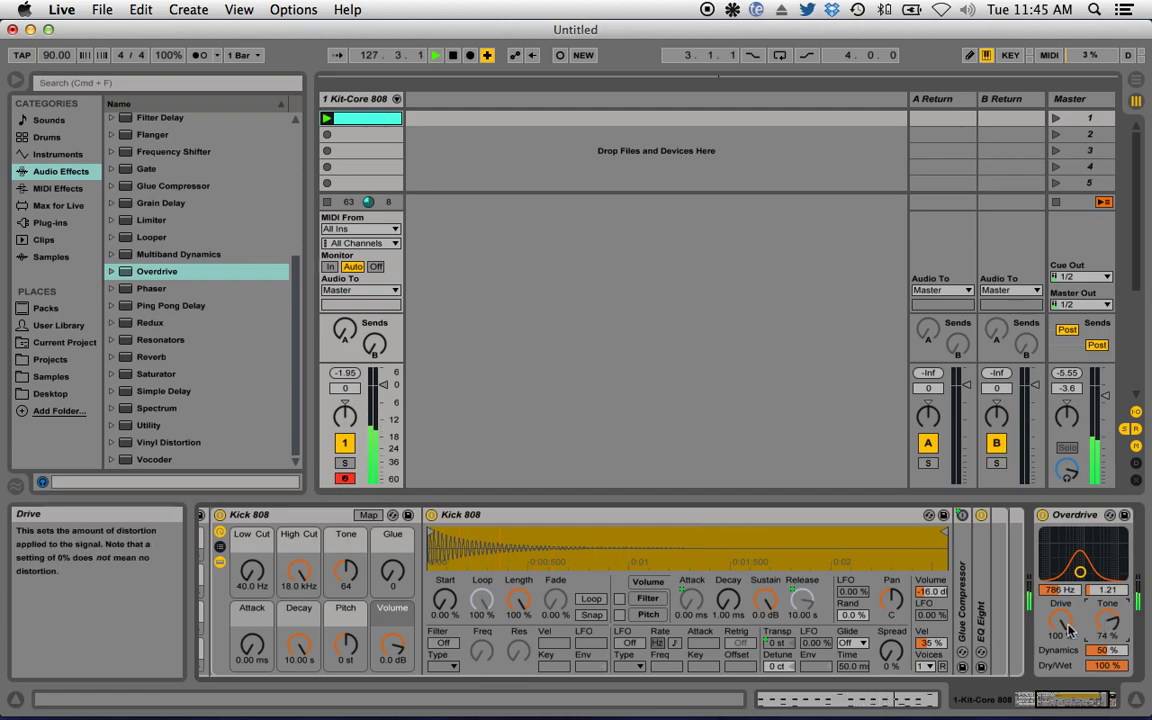
Step: Retune Overdrive to 71% Drive with its bandpass at about 1.11 kHz and bandwidth 4.40, and delete the effect
{"action": "left_click_drag", "start_coordinate": [1060, 620], "coordinate": [1060, 626]}
{"action": "left_click_drag", "start_coordinate": [1080, 571], "coordinate": [1080, 538]}
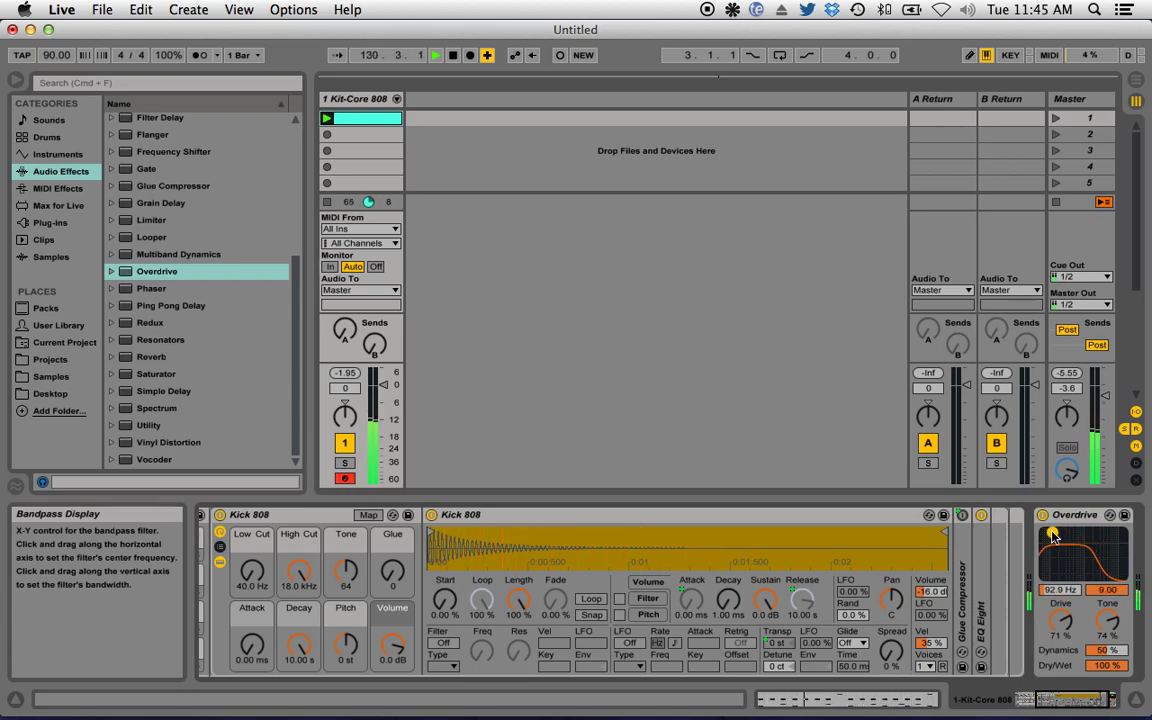
{"action": "left_click_drag", "start_coordinate": [1071, 546], "coordinate": [1084, 555]}
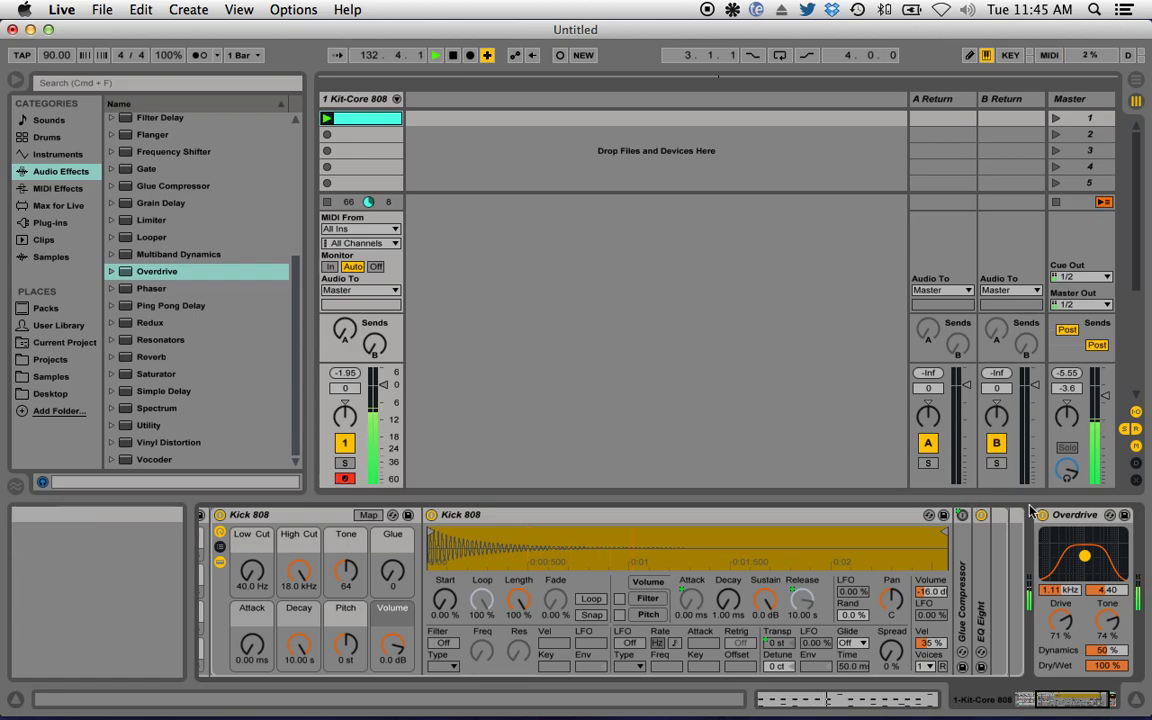
{"action": "left_click", "coordinate": [1090, 525]}
{"action": "key", "text": "Delete"}
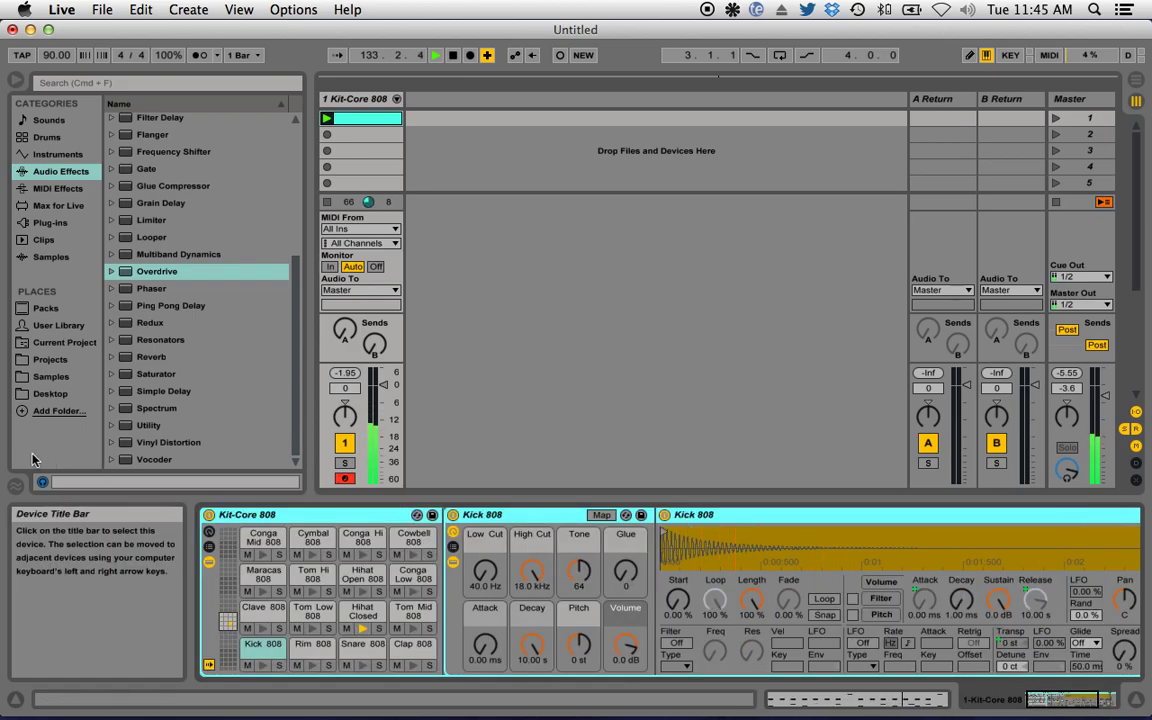
Step: Try the Flanger effect on the Kit-Core 808 track and delete it from the device chain
{"action": "left_click_drag", "start_coordinate": [143, 134], "coordinate": [342, 124]}
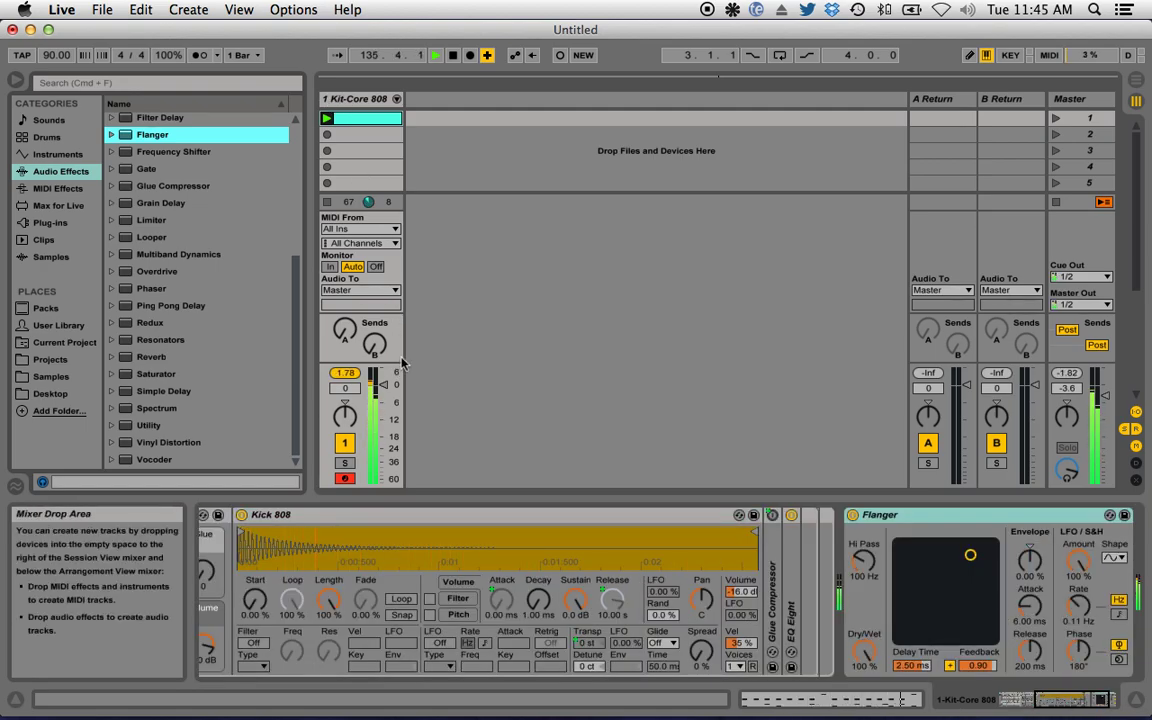
{"action": "left_click", "coordinate": [1000, 519]}
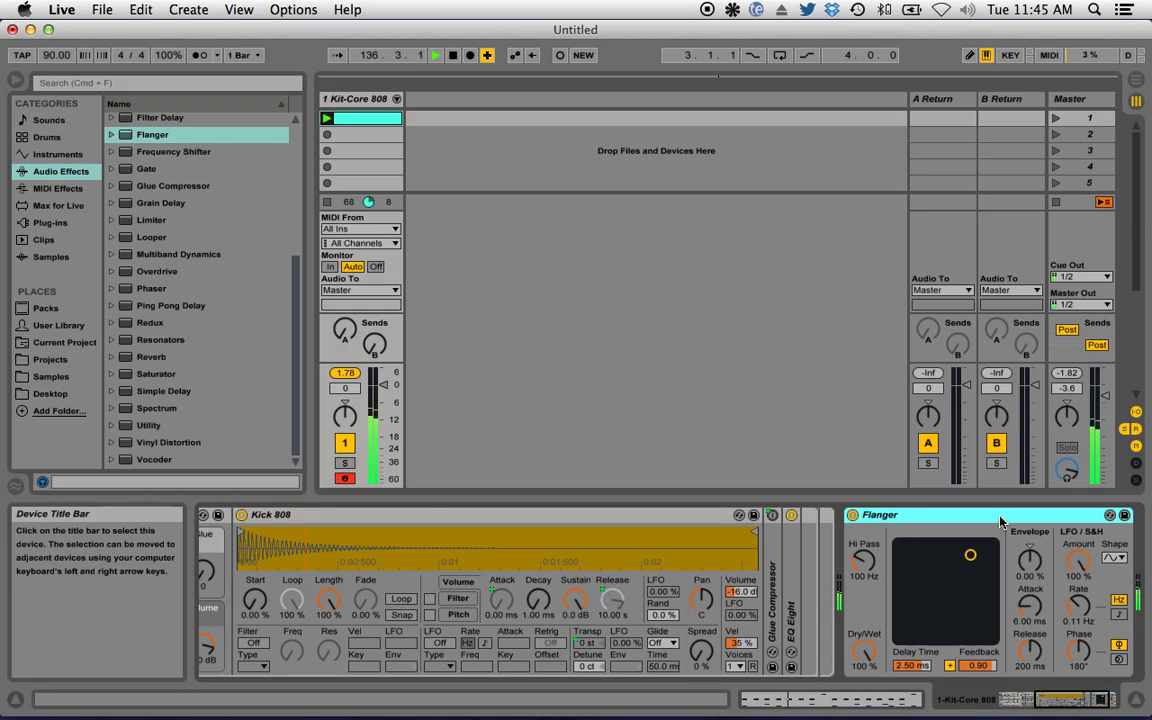
{"action": "key", "text": "Left"}
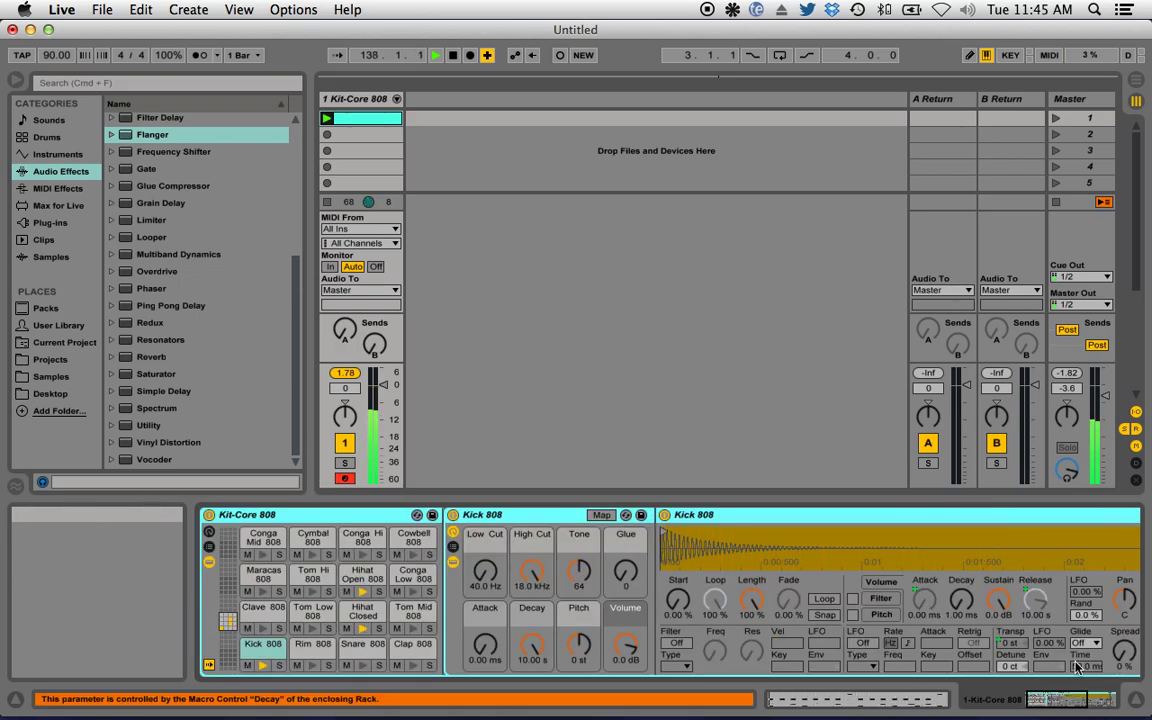
Step: Return to the clip's note editor and enlarge it to fit all drum lanes from Kick 808 to Cowbell 808
{"action": "left_click", "coordinate": [1070, 699]}
{"action": "mouse_move", "coordinate": [746, 499]}
{"action": "left_mouse_down"}
{"action": "mouse_move", "coordinate": [758, 437]}
{"action": "mouse_move", "coordinate": [753, 500]}
{"action": "left_mouse_up"}
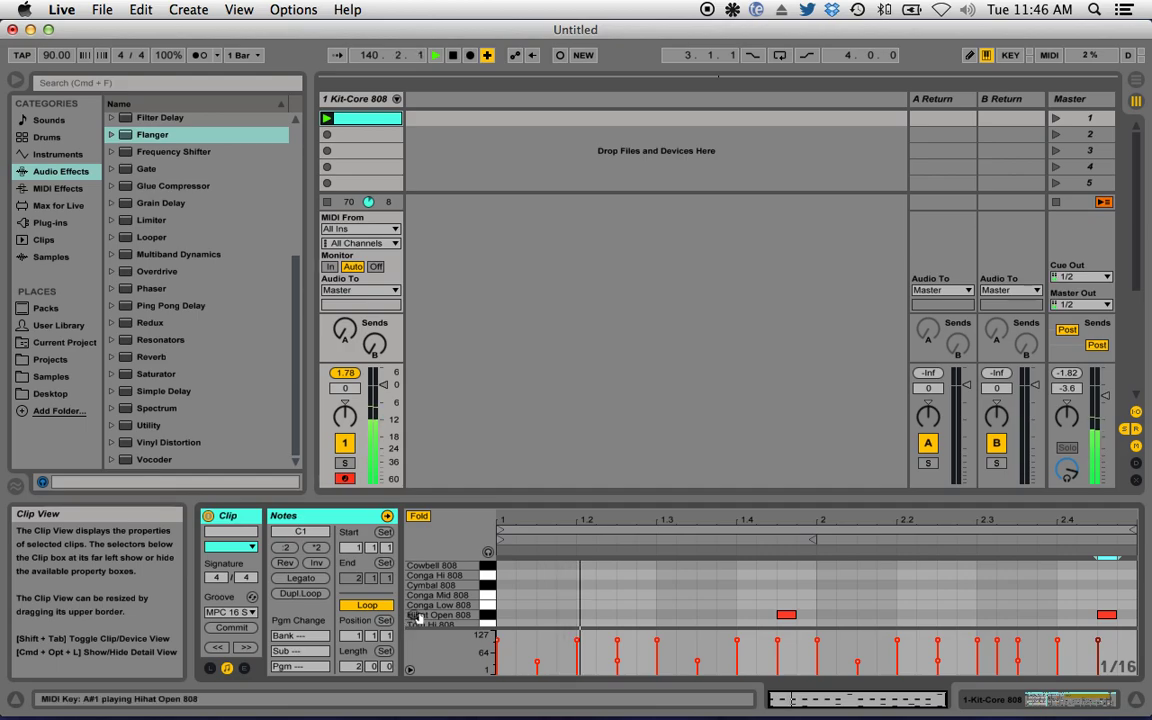
{"action": "left_click", "coordinate": [504, 444]}
{"action": "left_click_drag", "start_coordinate": [545, 490], "coordinate": [545, 325]}
Step: Add Cowbell 808 notes at 1.1.1, 1.3.2, 1.3.4, 2.1.1, 2.3.2 and 2.3.4
{"action": "double_click", "coordinate": [505, 389]}
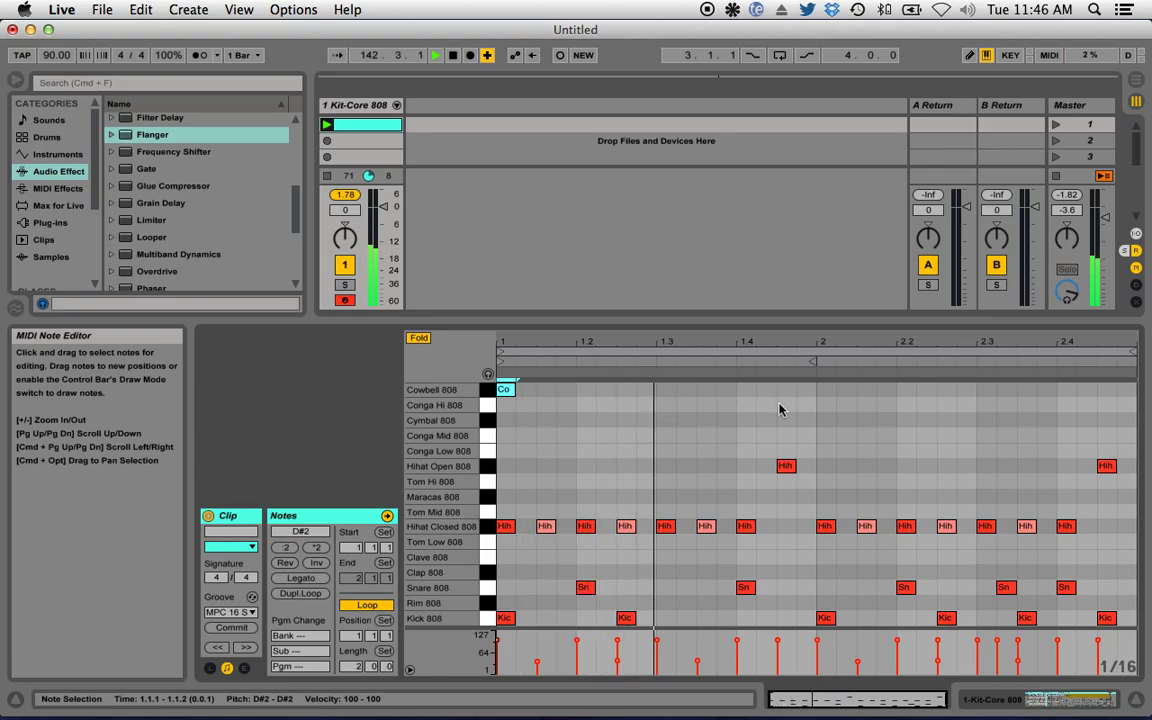
{"action": "double_click", "coordinate": [824, 389]}
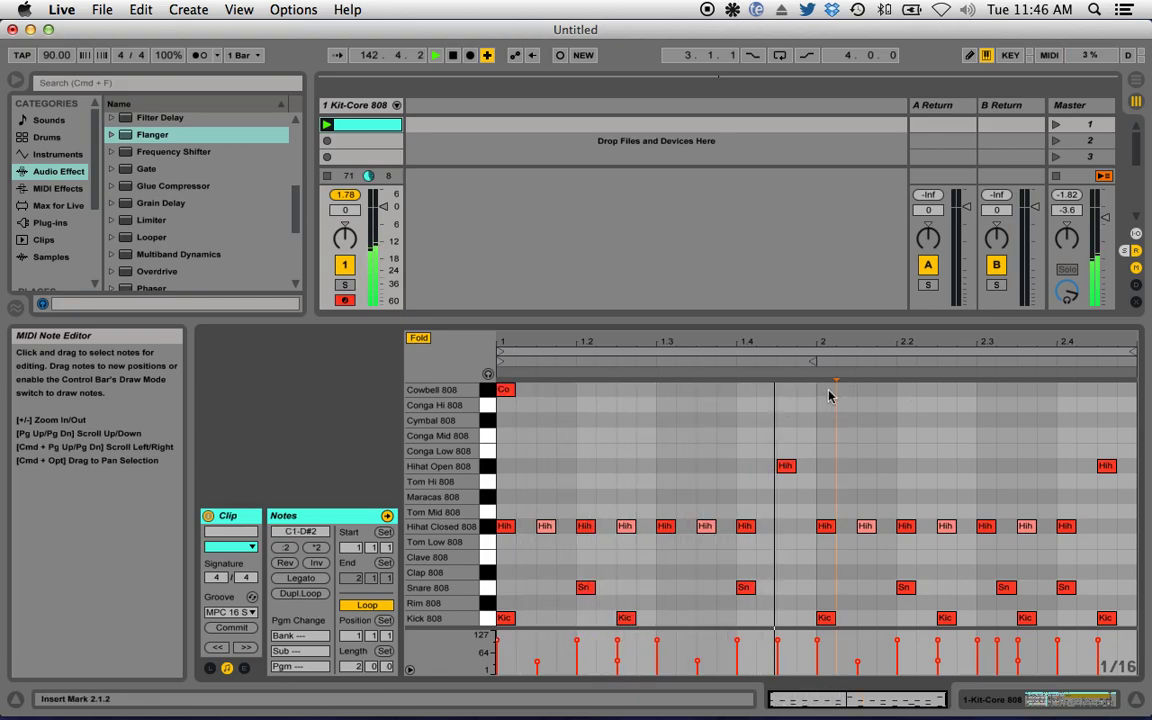
{"action": "double_click", "coordinate": [686, 390]}
{"action": "double_click", "coordinate": [725, 390]}
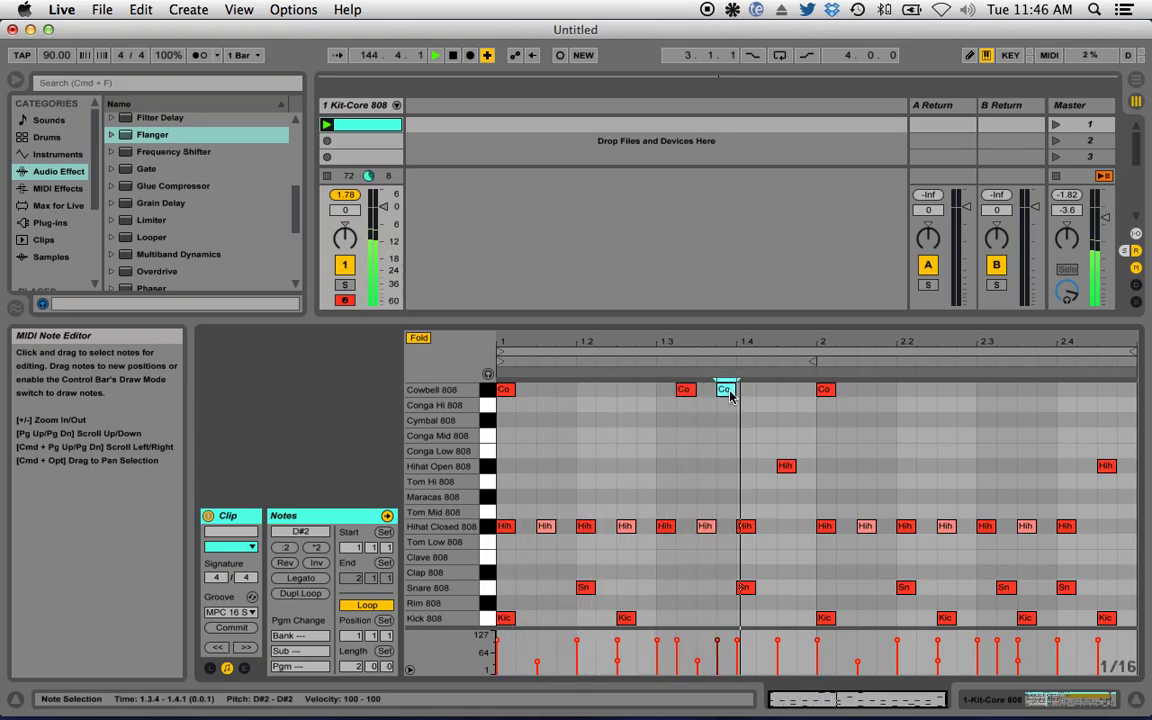
{"action": "left_click", "coordinate": [1004, 394]}
{"action": "double_click", "coordinate": [1004, 390]}
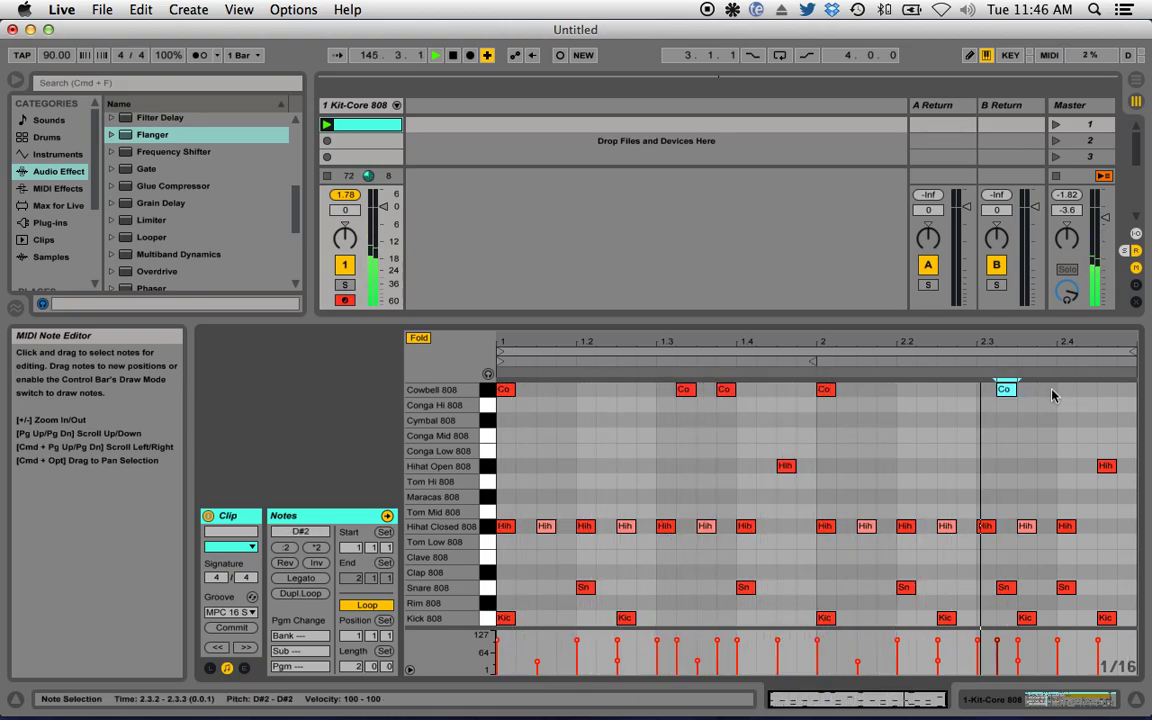
{"action": "double_click", "coordinate": [1045, 390]}
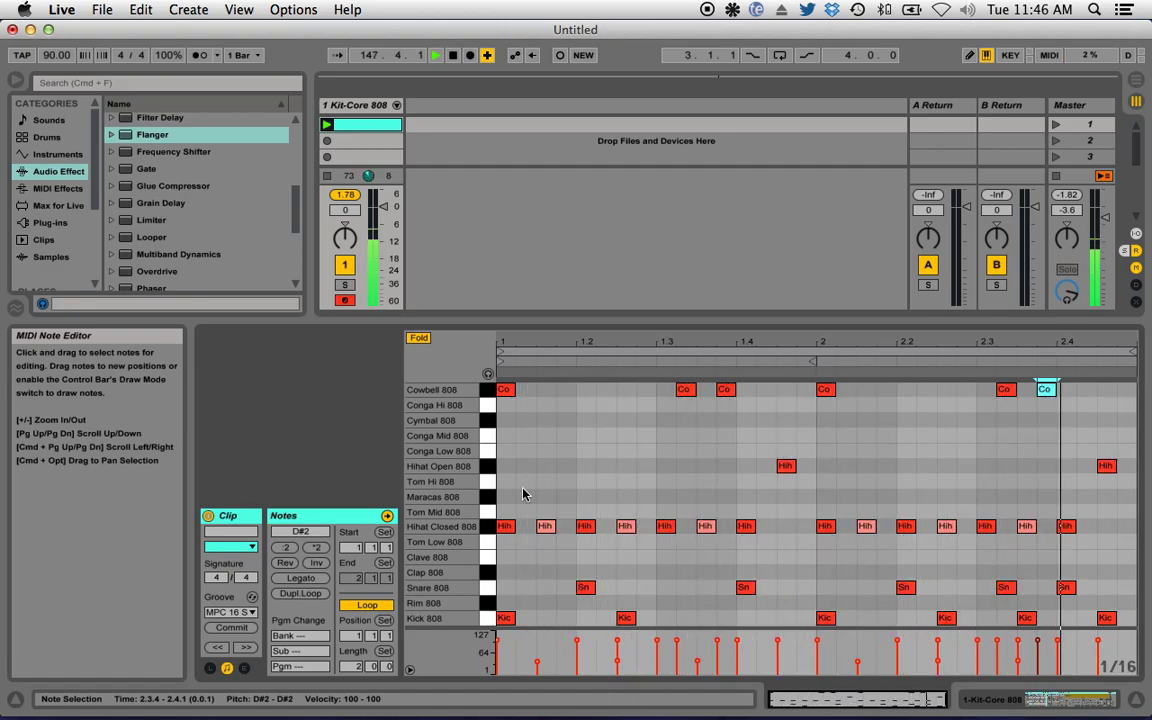
Step: Add a closing tom fill with Tom Hi 808 at 2.3.4, 2.4.1 and 2.4.2, and Tom Mid 808 at 2.4.3 and 2.4.4
{"action": "double_click", "coordinate": [1045, 481]}
{"action": "double_click", "coordinate": [1067, 482]}
{"action": "double_click", "coordinate": [1089, 482]}
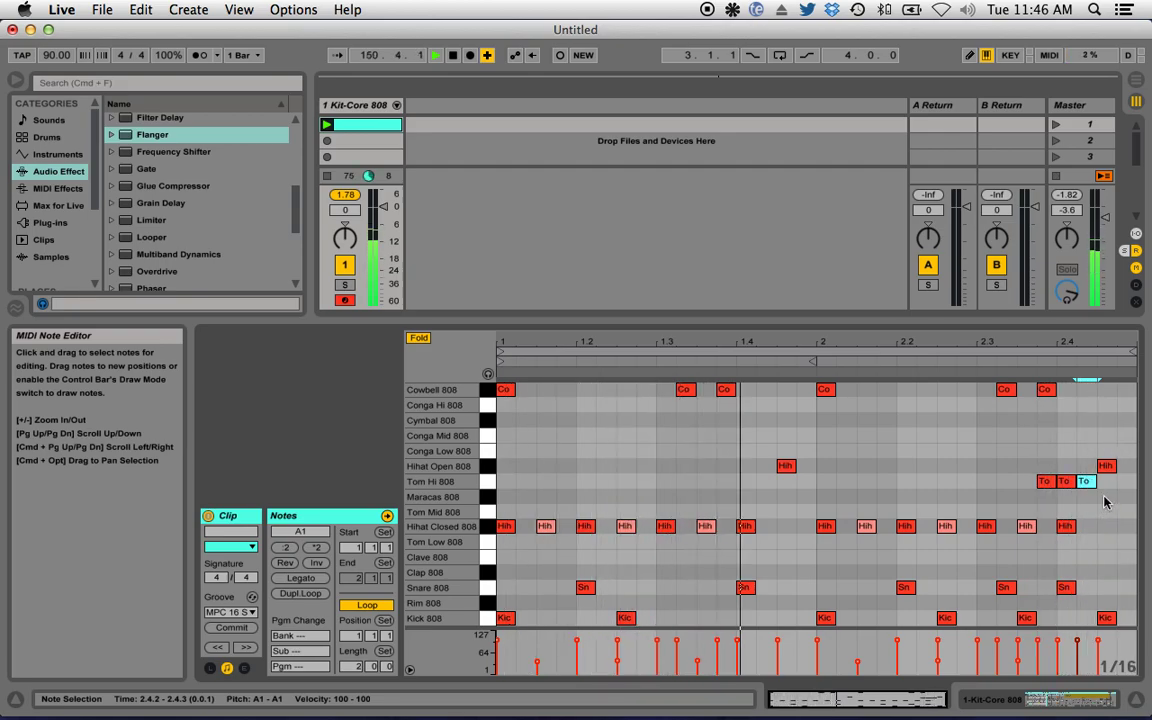
{"action": "double_click", "coordinate": [1105, 512]}
{"action": "double_click", "coordinate": [1125, 512]}
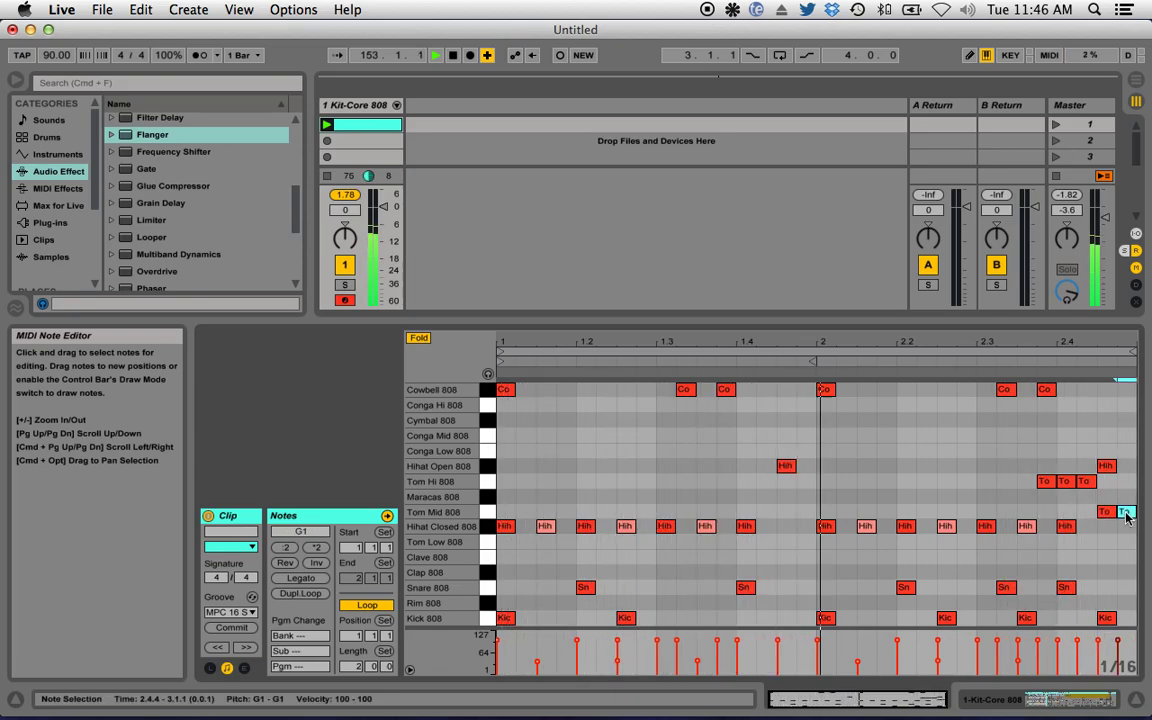
{"action": "left_click_drag", "start_coordinate": [792, 323], "coordinate": [800, 375]}
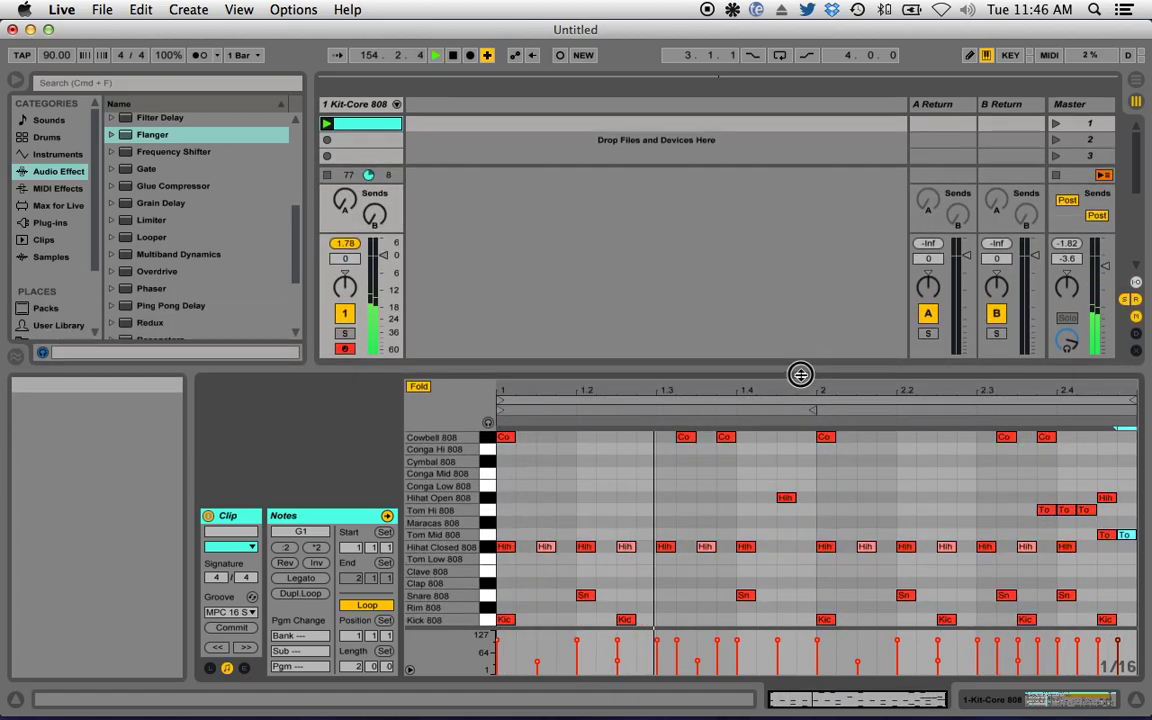